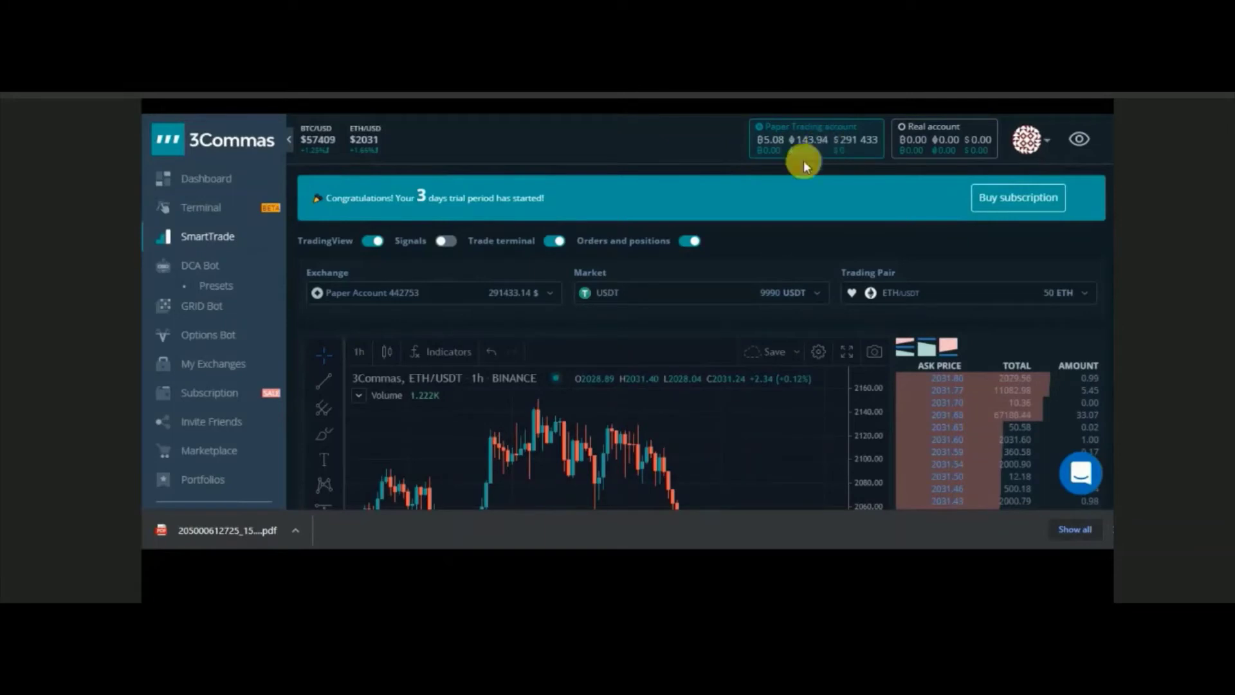
- Activate the paper trading account and open SmartTrade
click(845, 154)
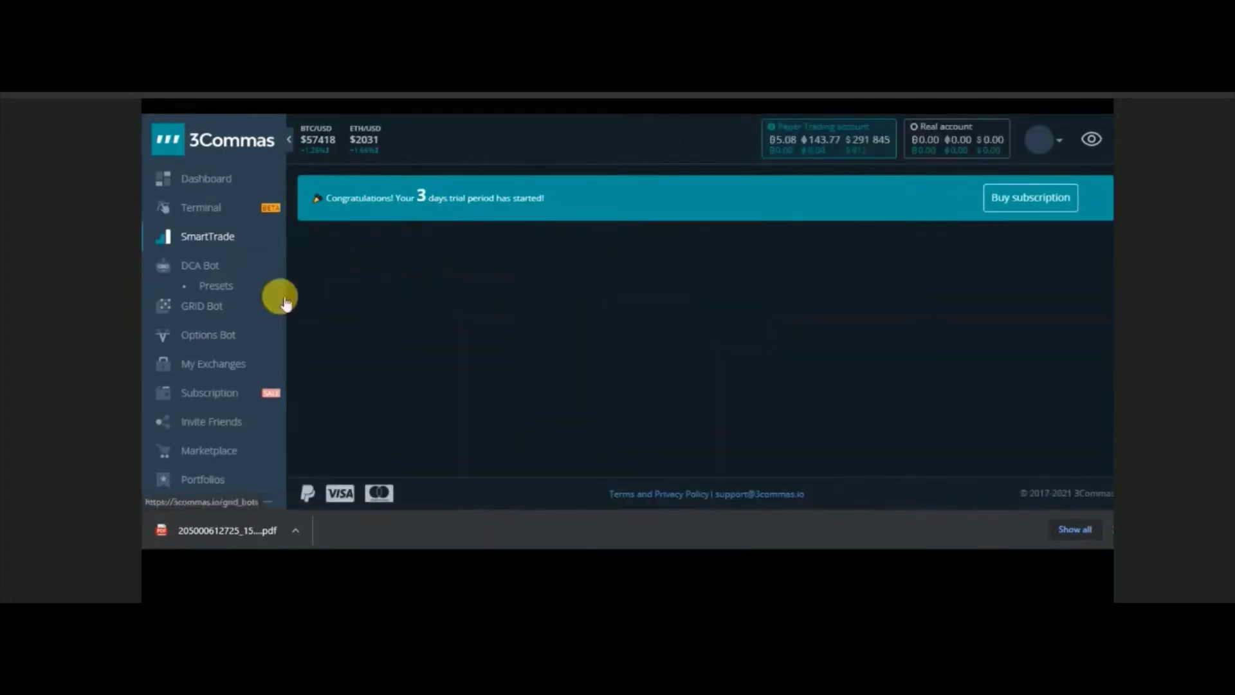
click(225, 239)
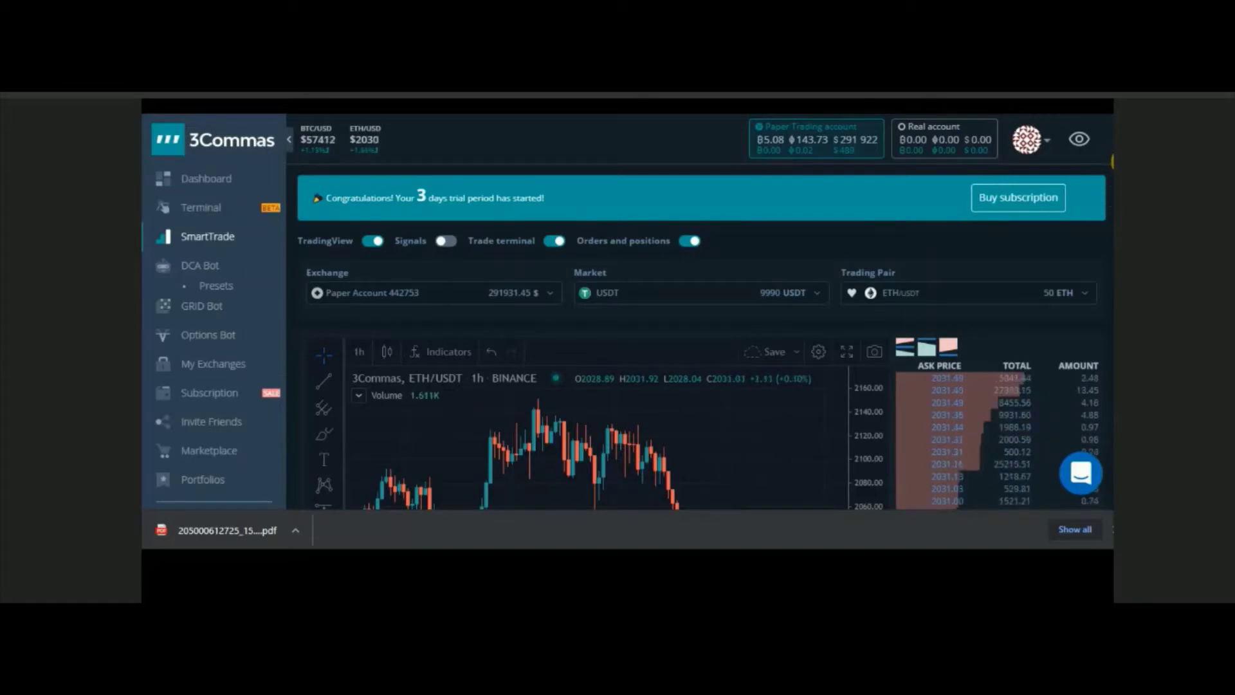
scroll(400, 182, down, 1)
scroll(400, 182, up, 1)
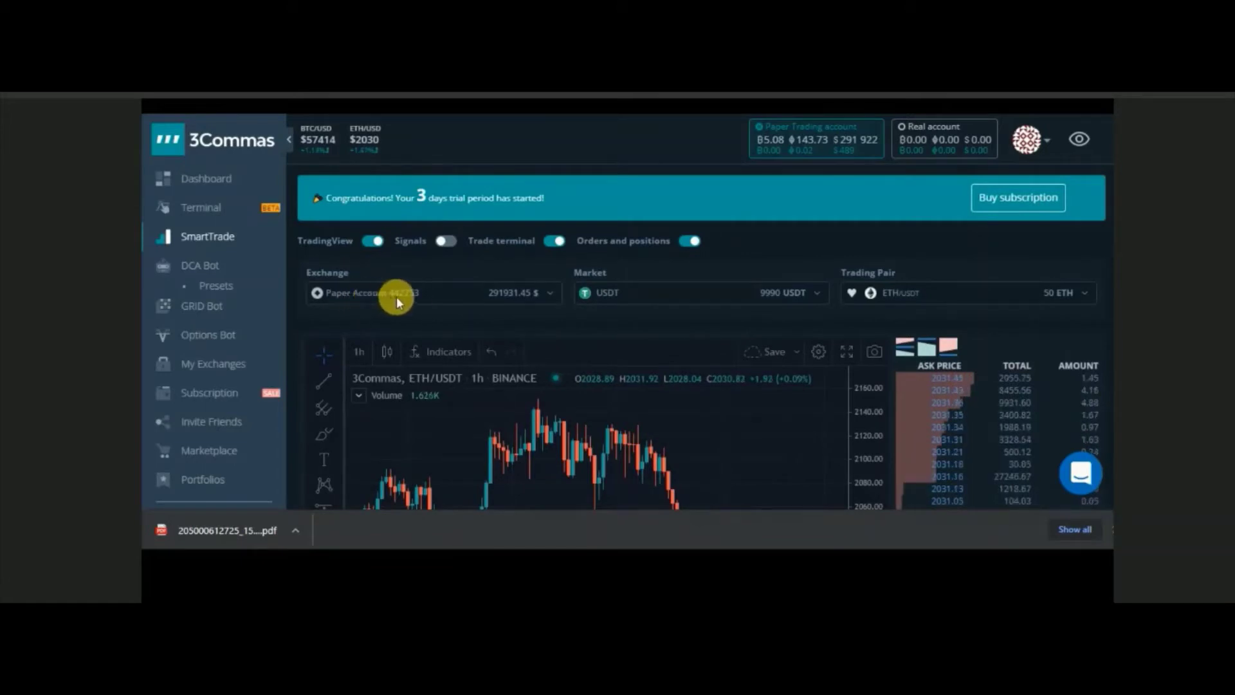
- Review the available markets and USDT trading pairs, keeping USDT and ETH/USDT selected
click(627, 296)
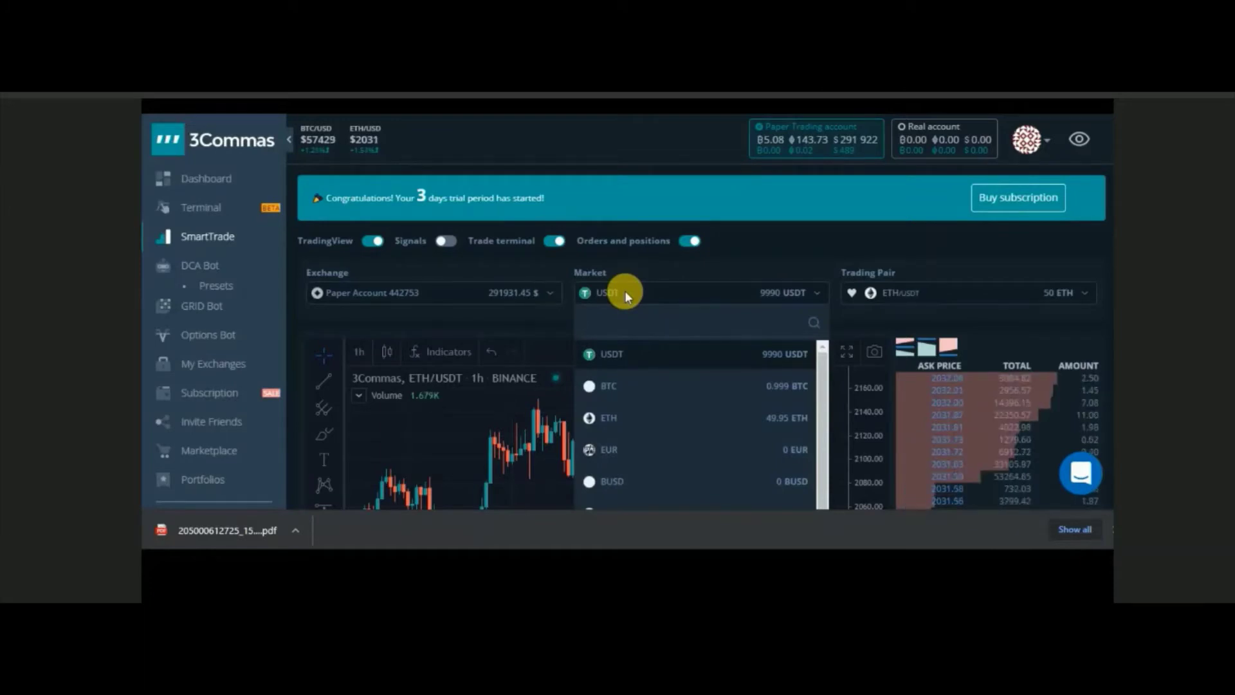
click(624, 292)
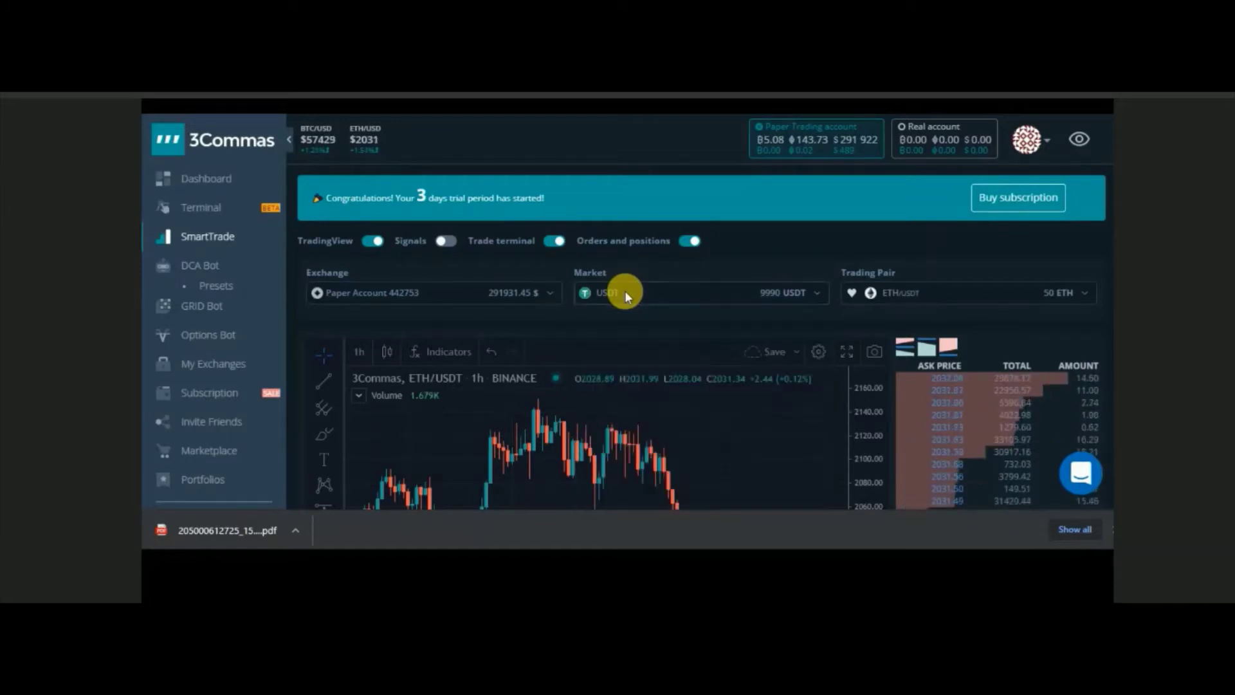
click(917, 299)
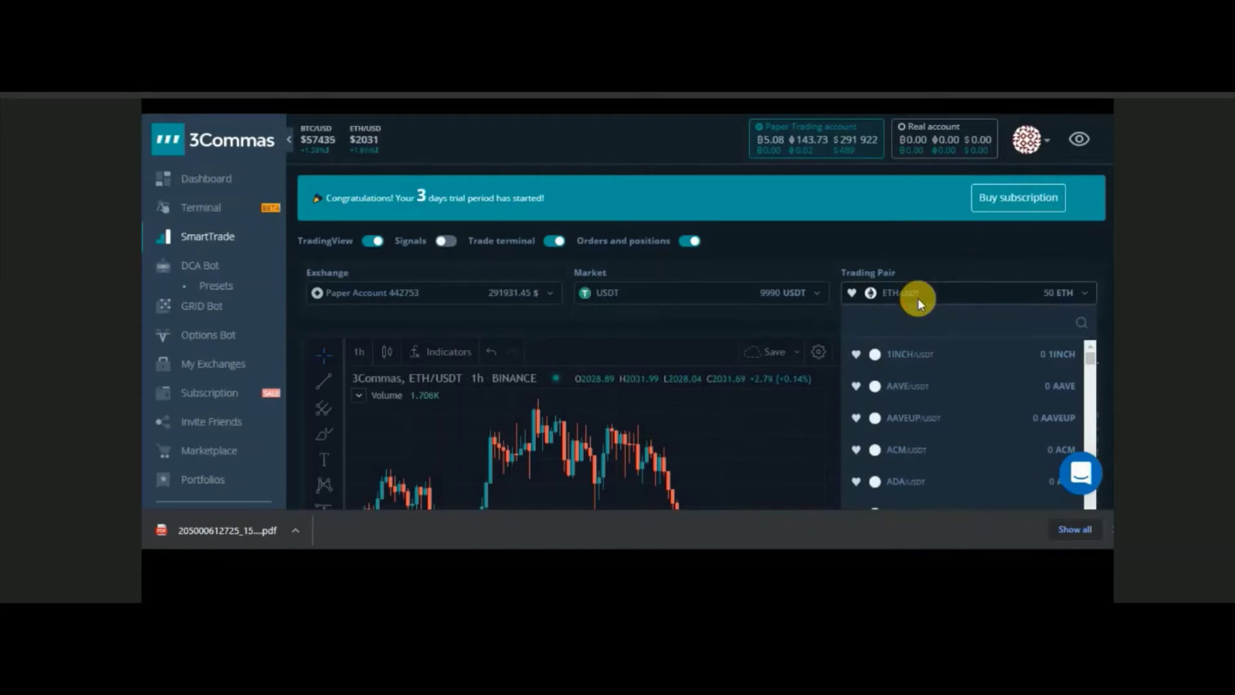
click(918, 298)
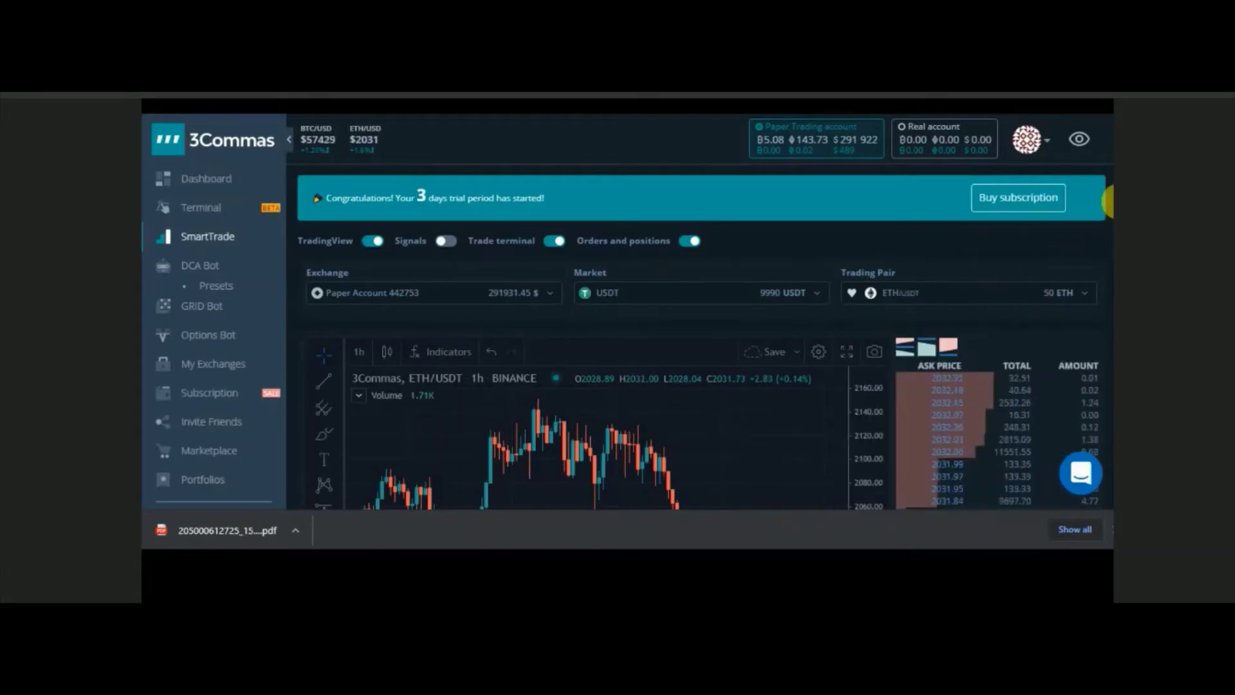
- Examine the ETH/USDT chart, the order book, the Smart Trade order form and the open orders section
scroll(1110, 277, down, 5)
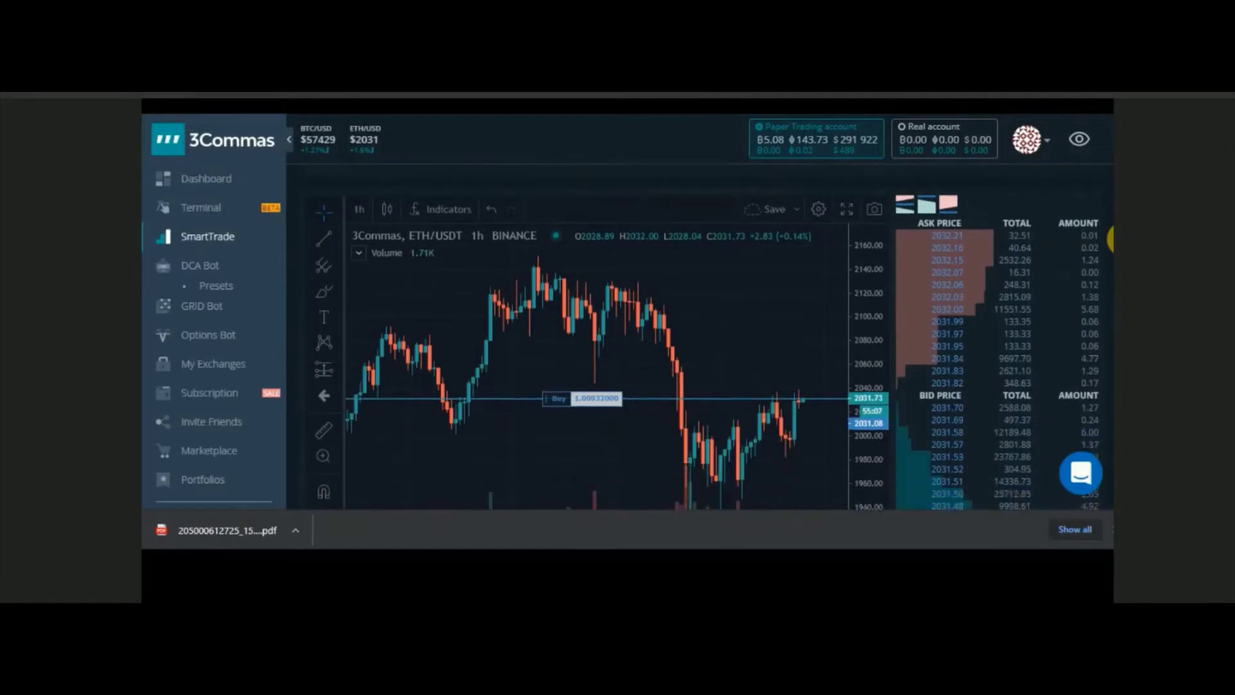
scroll(1110, 283, down, 3)
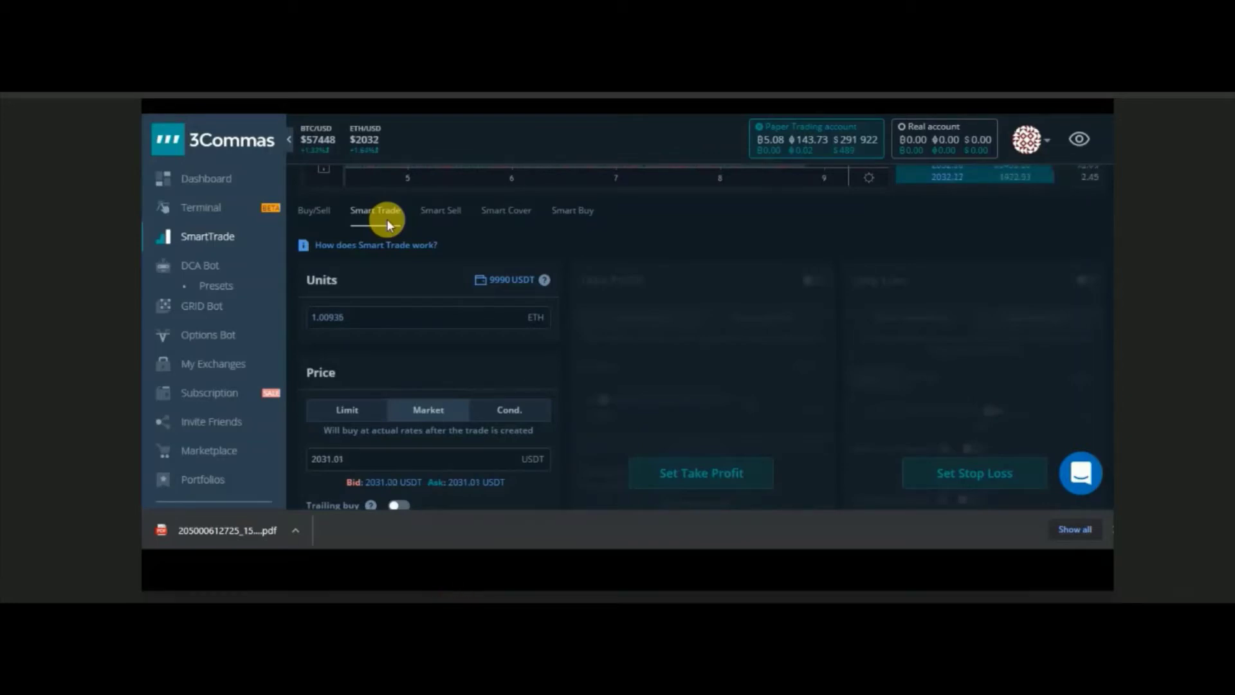
scroll(533, 238, down, 1)
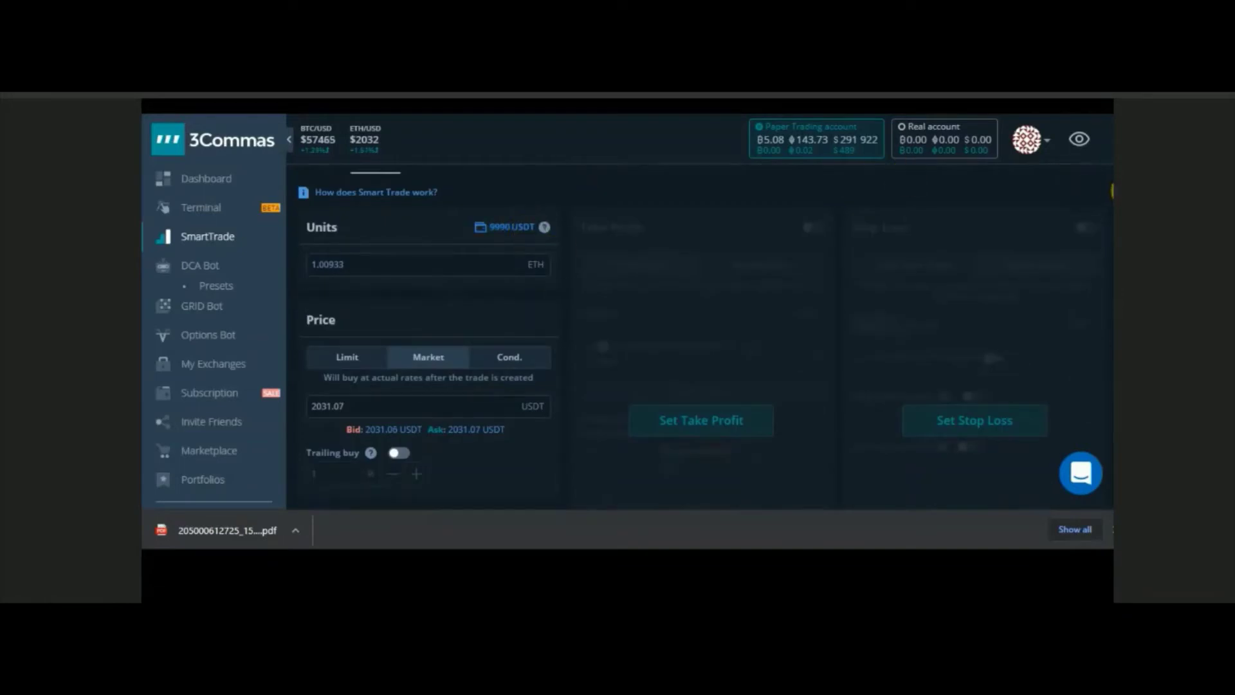
scroll(1111, 217, up, 6)
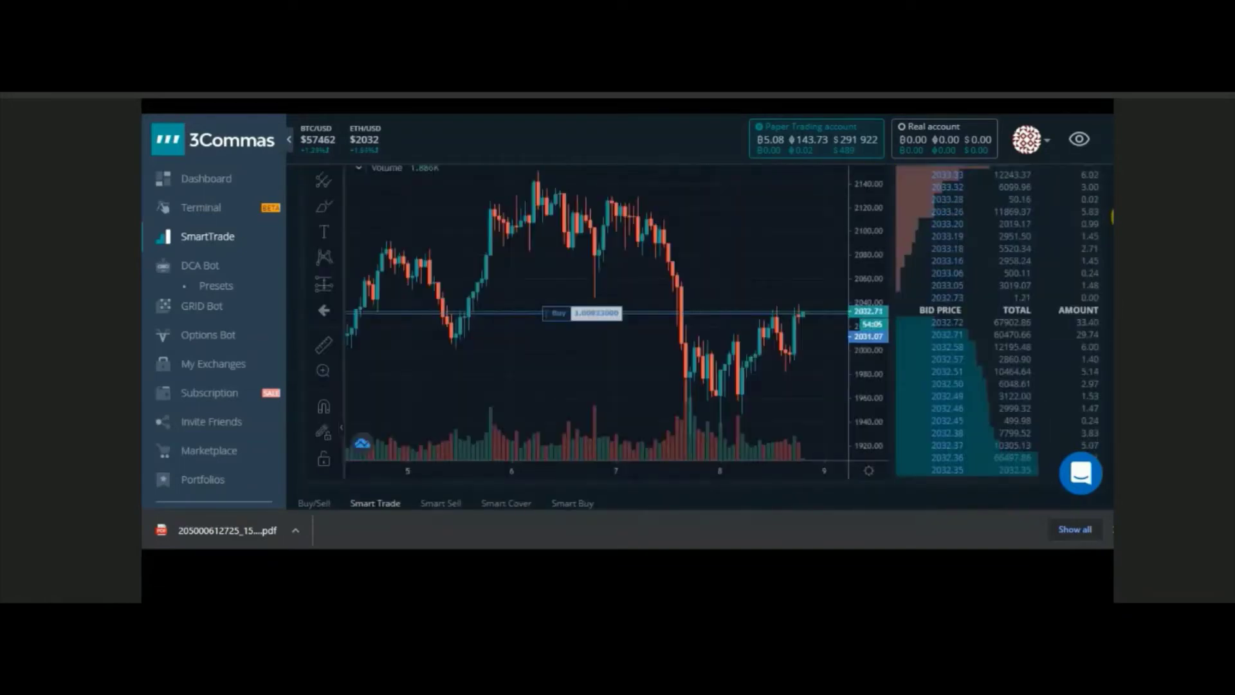
scroll(1094, 193, up, 4)
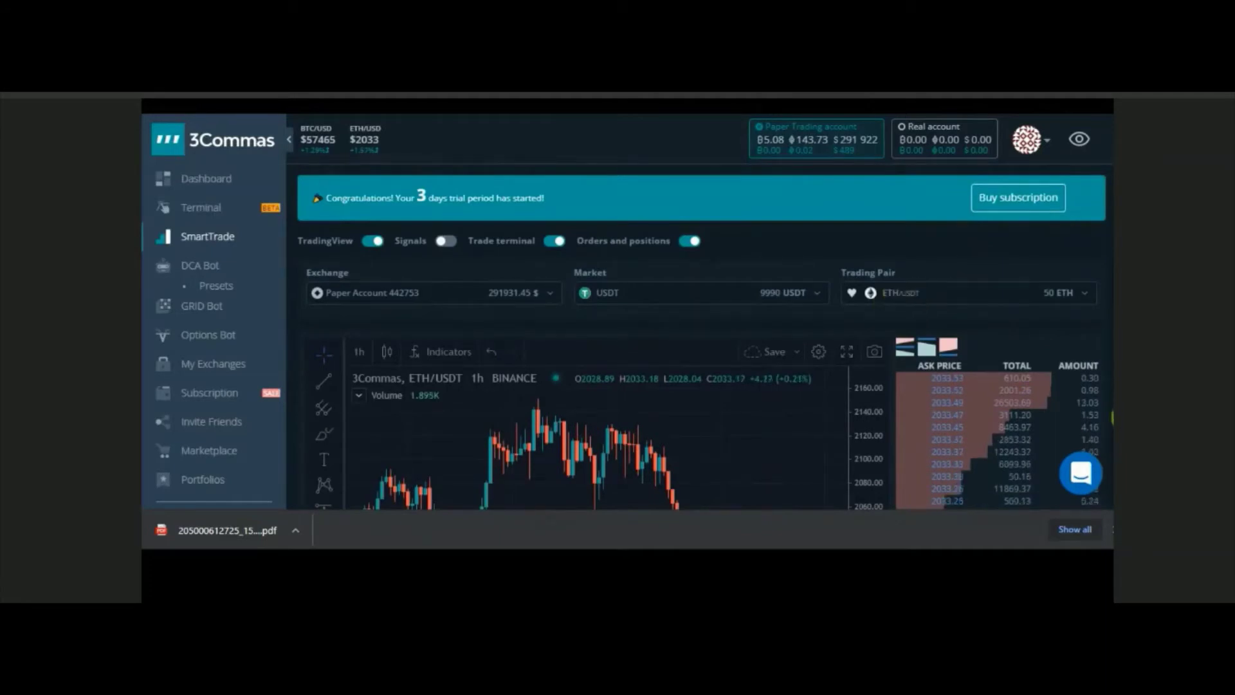
scroll(1113, 440, down, 10)
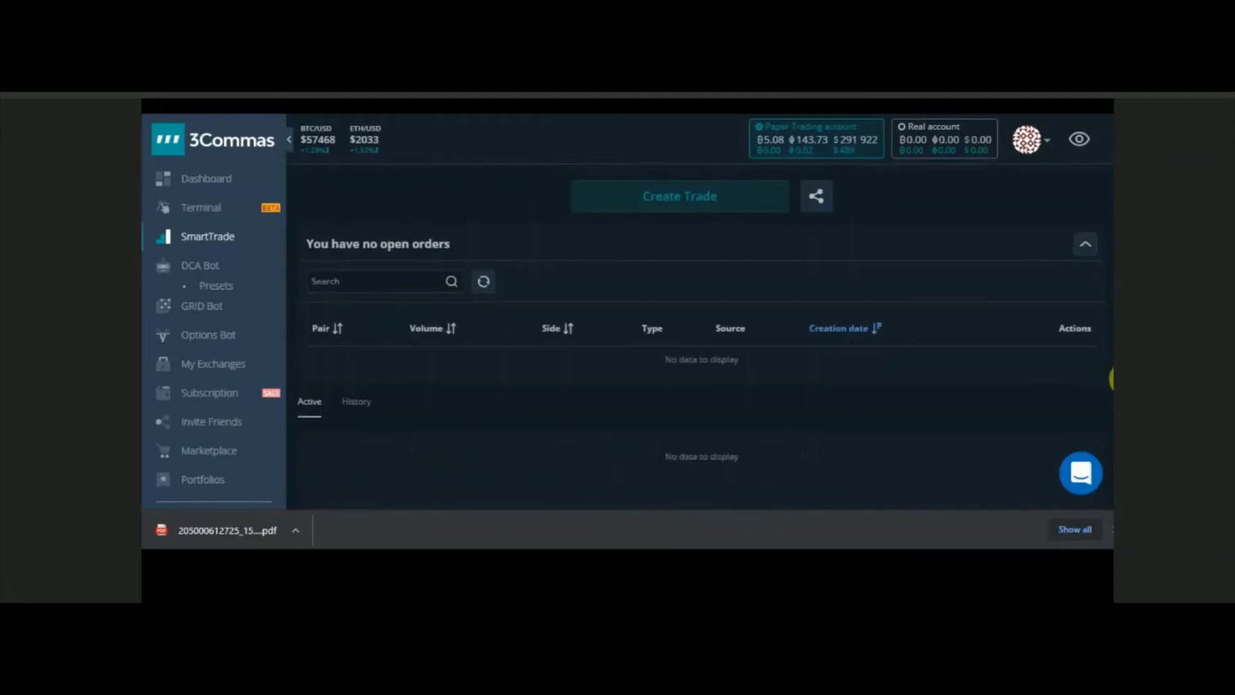
scroll(1111, 372, up, 2)
drag(1110, 360, 1105, 268)
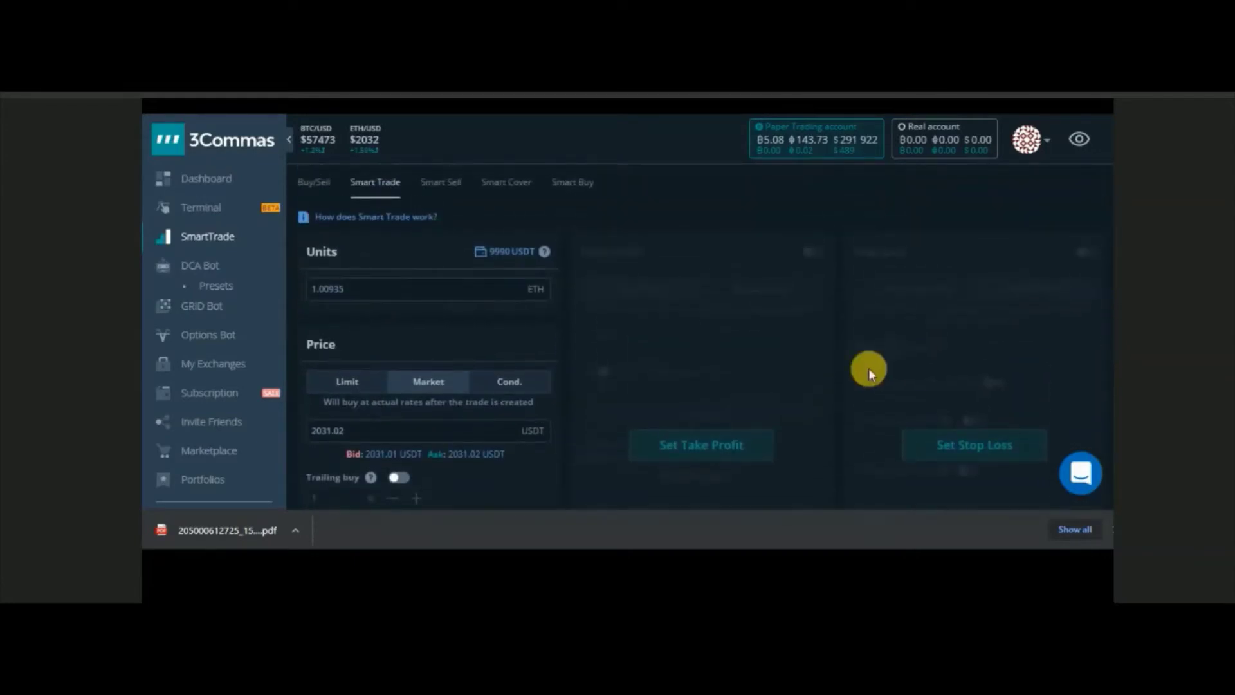
- Compare the Limit, Market and Cond. price types of the Smart Trade buy order
click(352, 383)
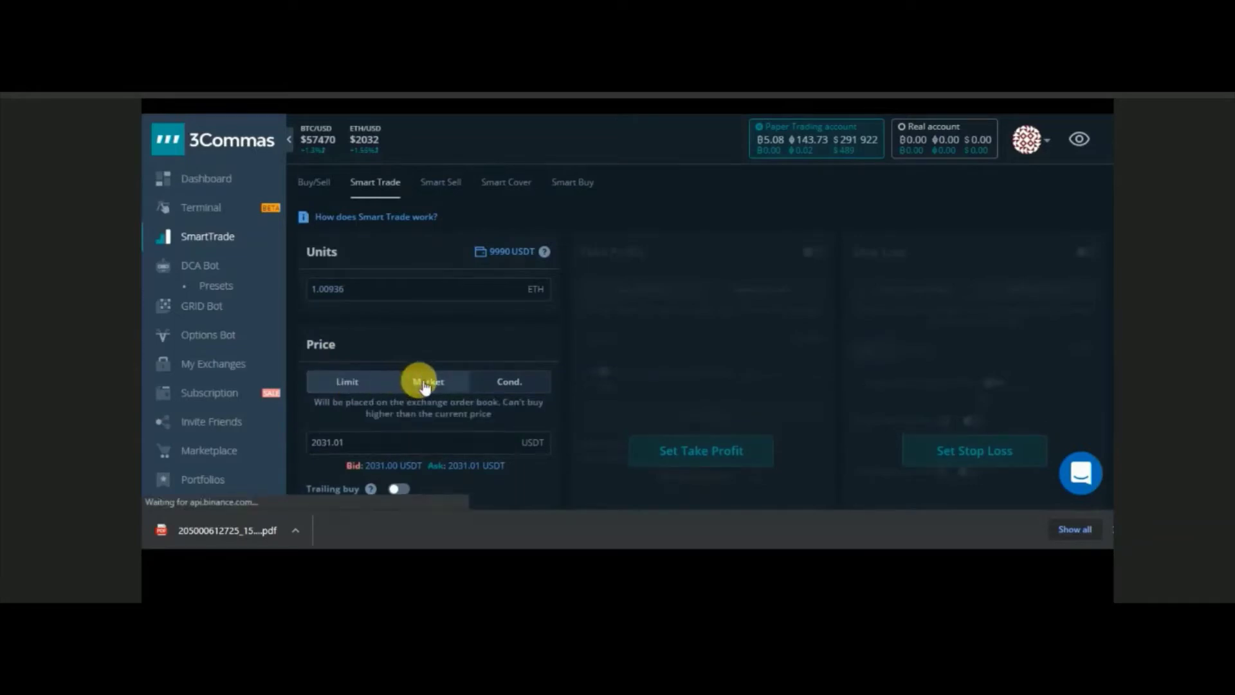
click(424, 383)
click(495, 385)
- Make the buy order a Limit order and set its price to 1900 USDT
click(358, 382)
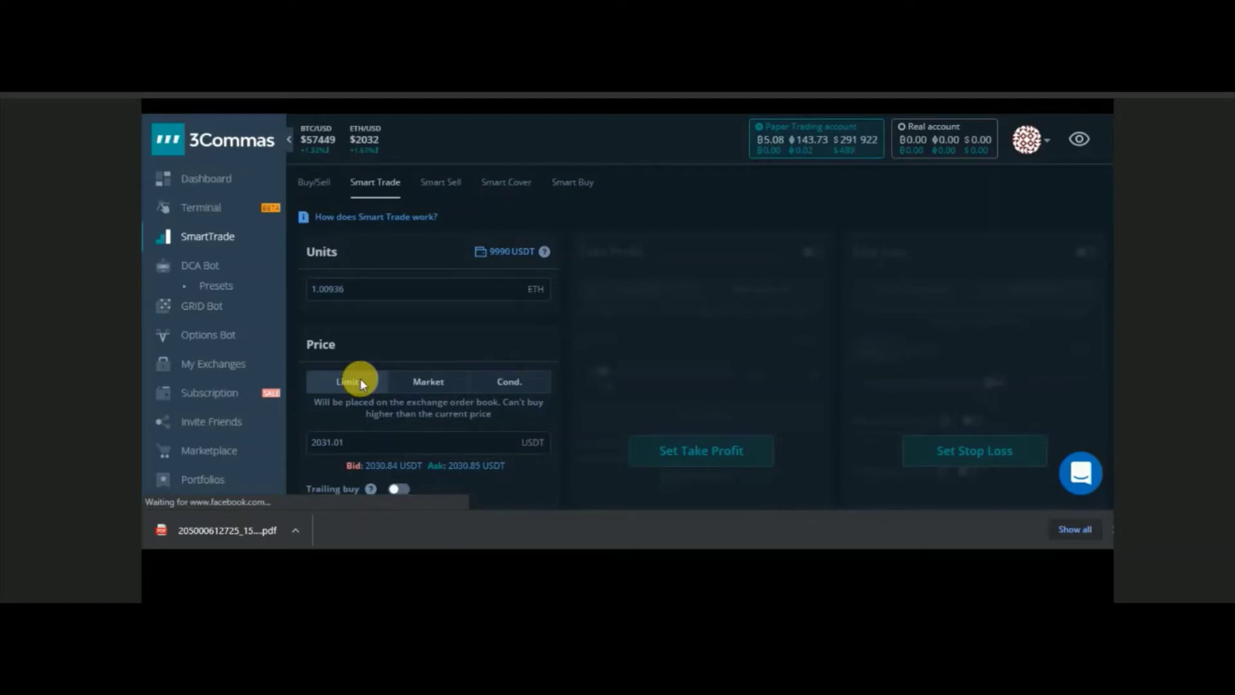
click(370, 451)
key(BackSpace)
key(BackSpace)
key(BackSpace)
key(BackSpace)
key(BackSpace)
key(BackSpace)
key(BackSpace)
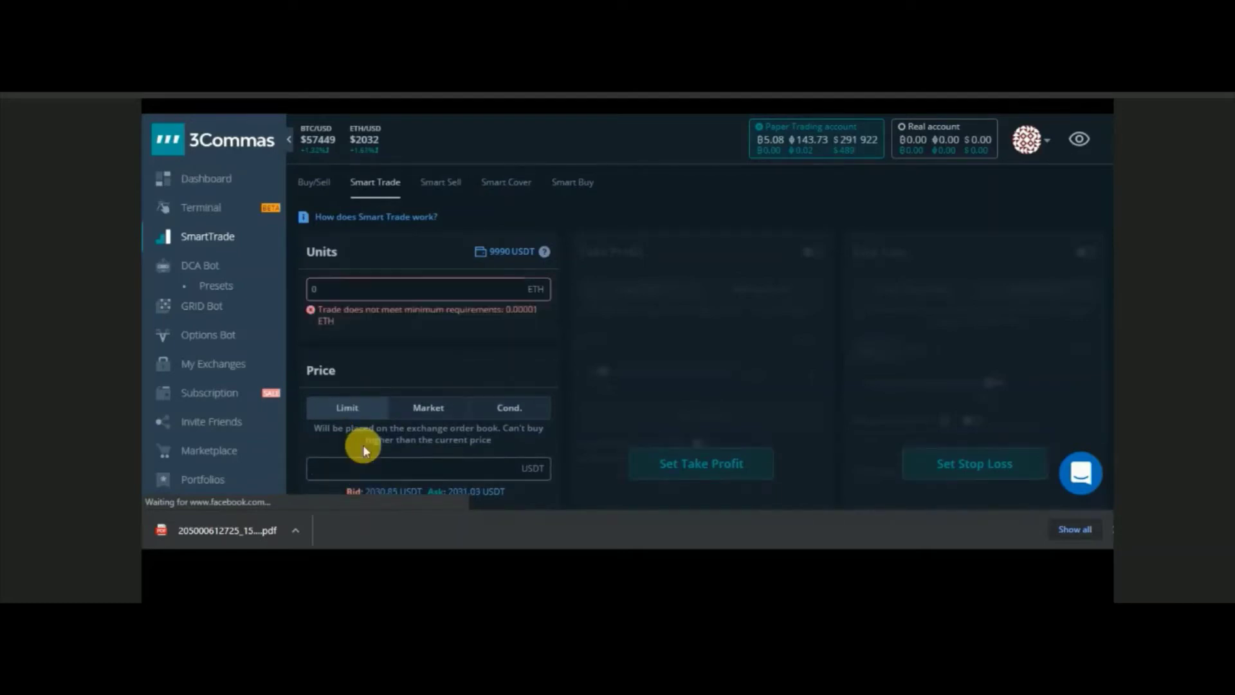
text(1)
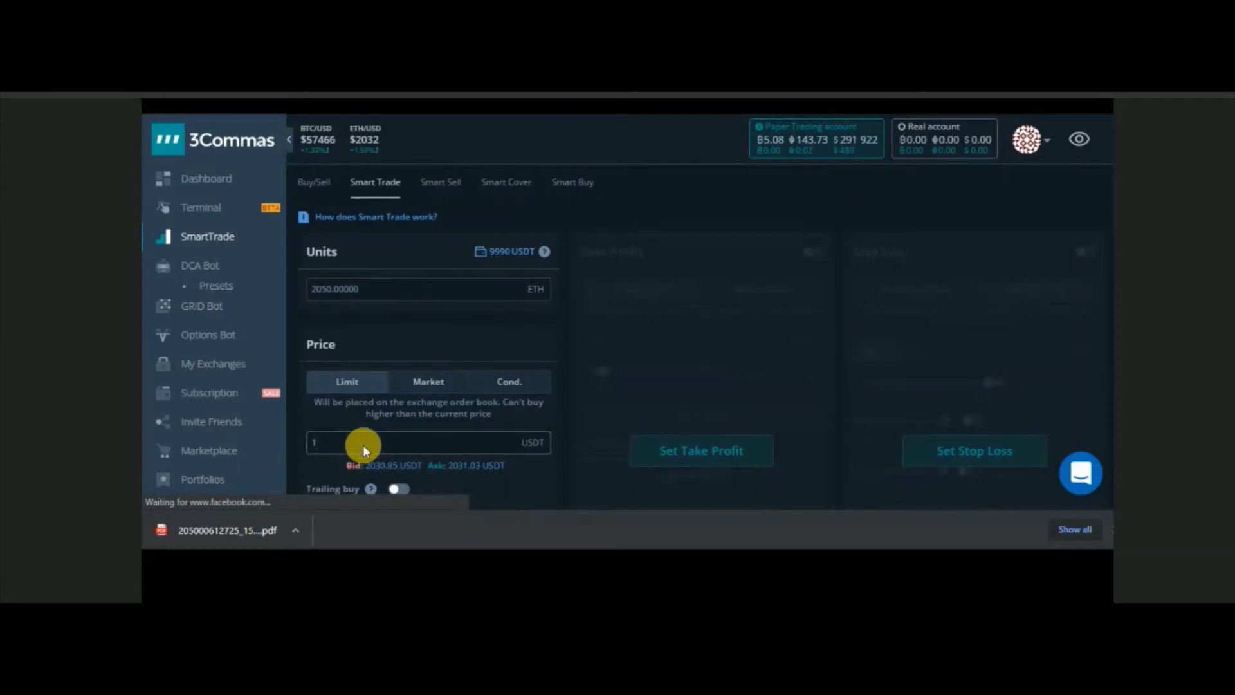
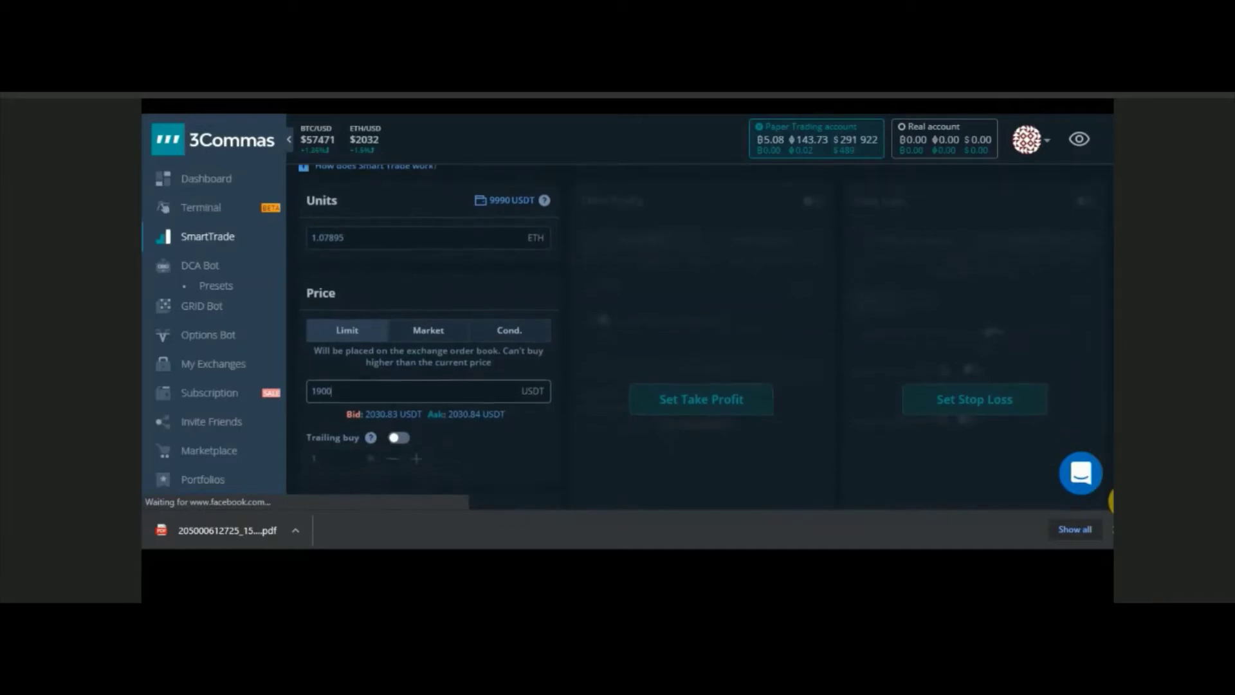
- Try enabling trailing buy on the order and return the price type to Limit
scroll(694, 326, down, 1)
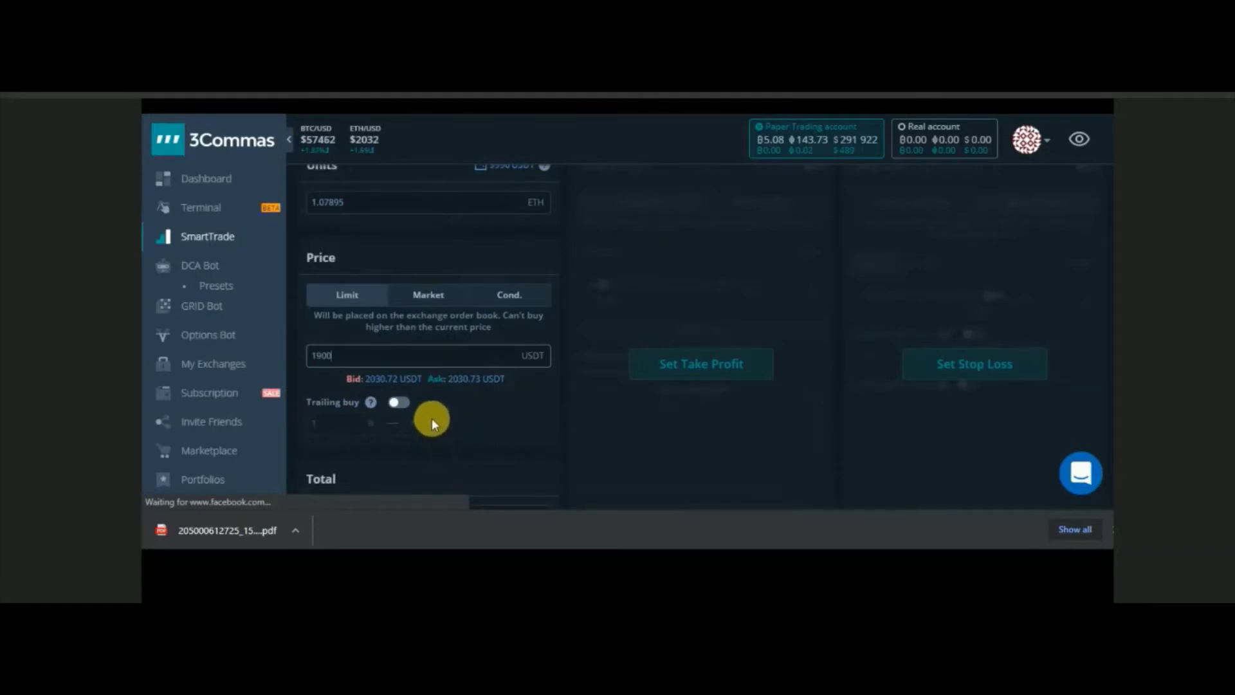
click(404, 403)
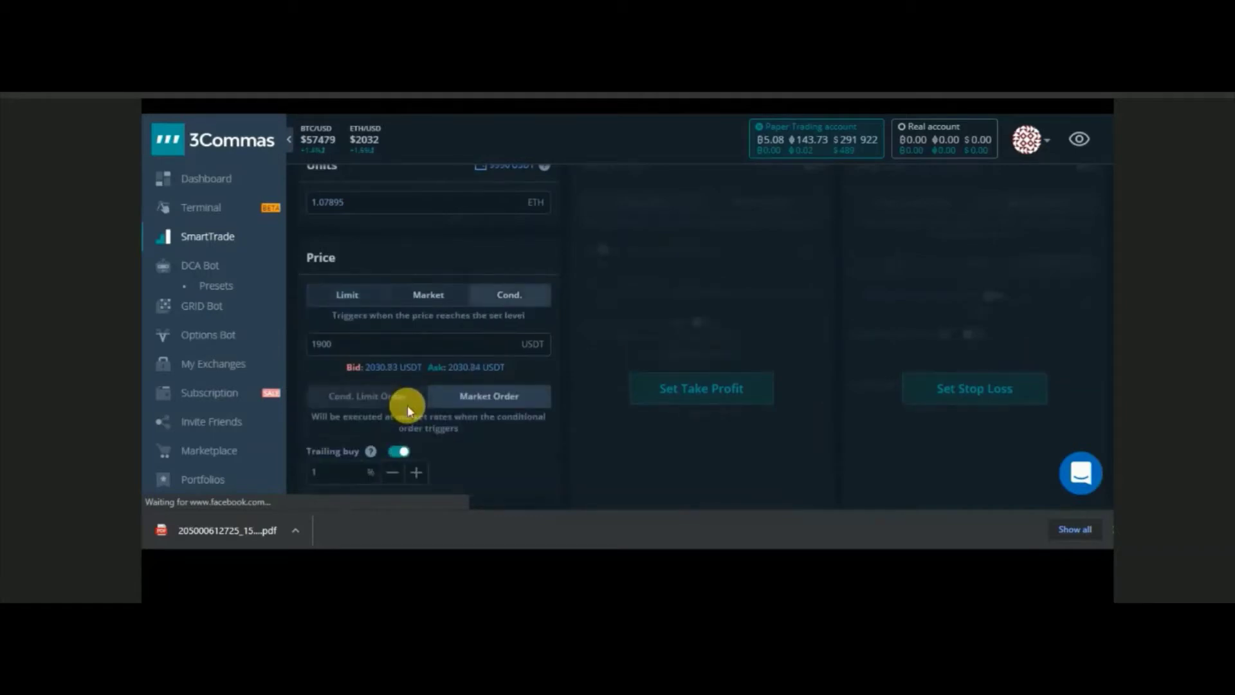
click(356, 297)
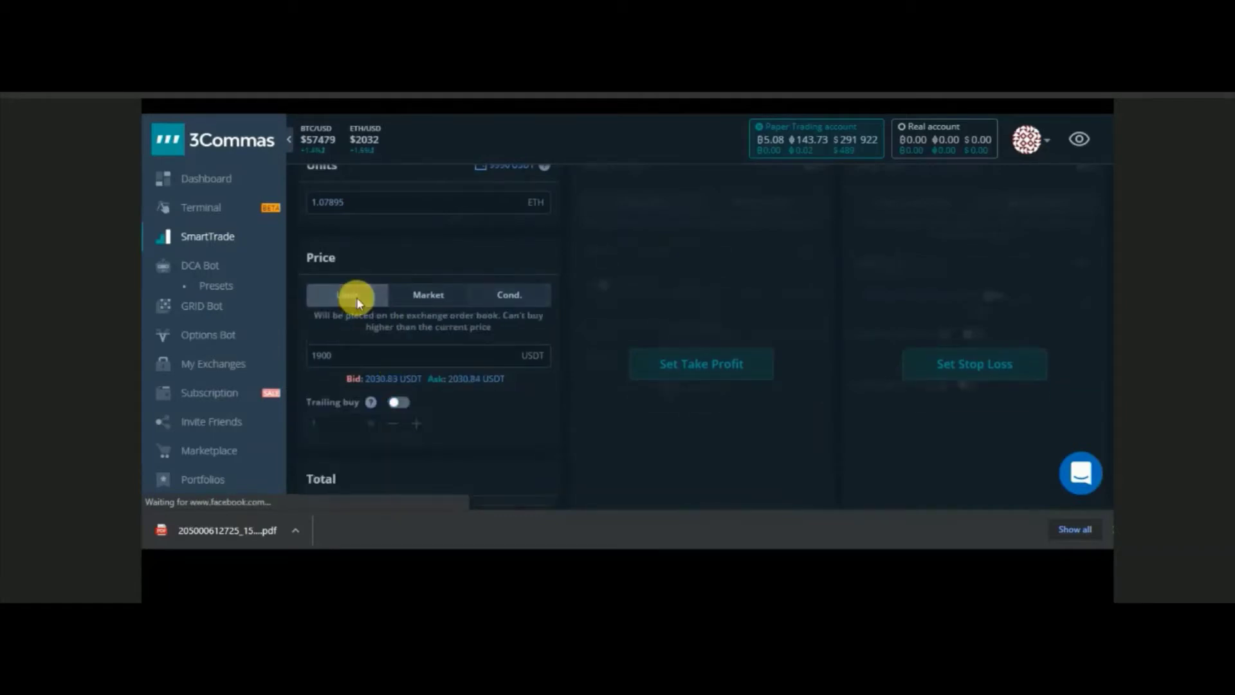
- Change the buy order to Market price and enable trailing buy at 2%
click(444, 299)
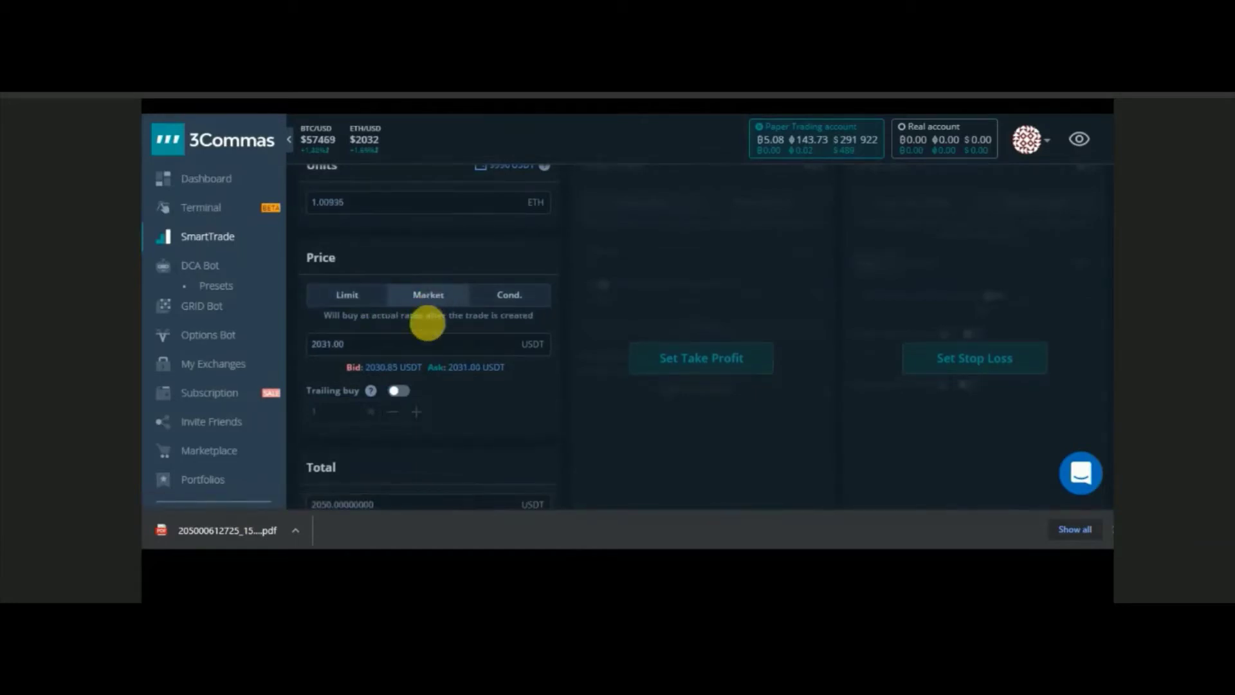
click(400, 391)
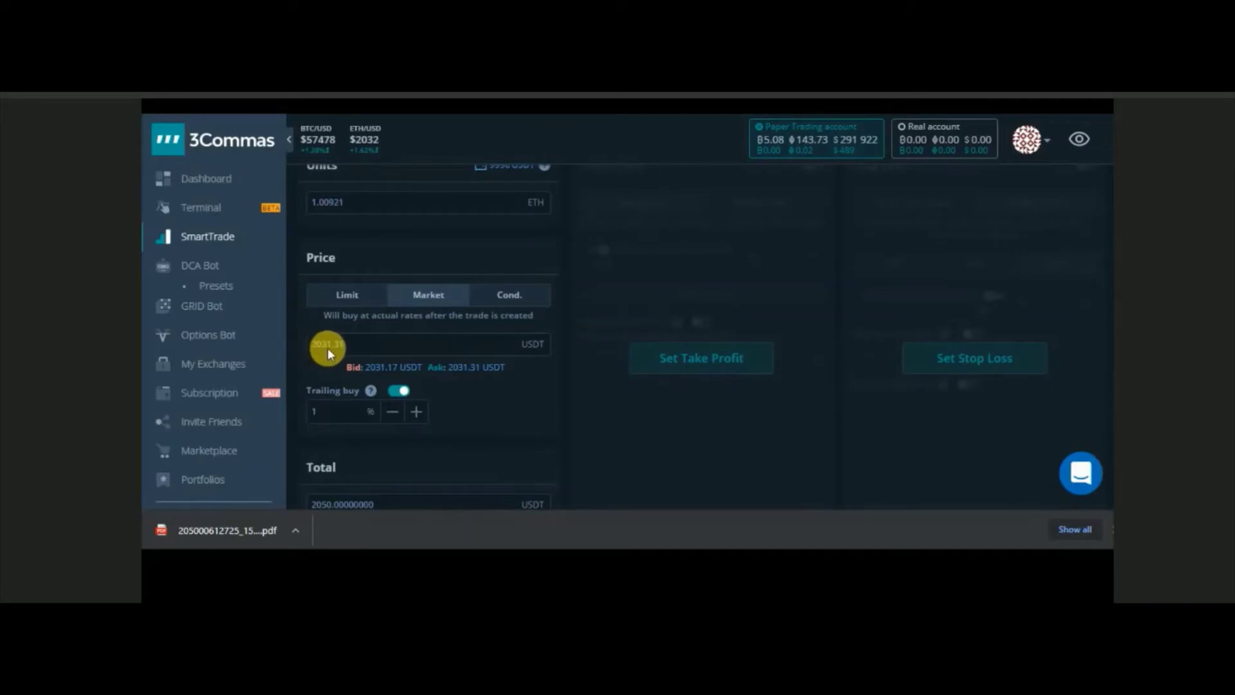
click(334, 418)
key(BackSpace)
text(2)
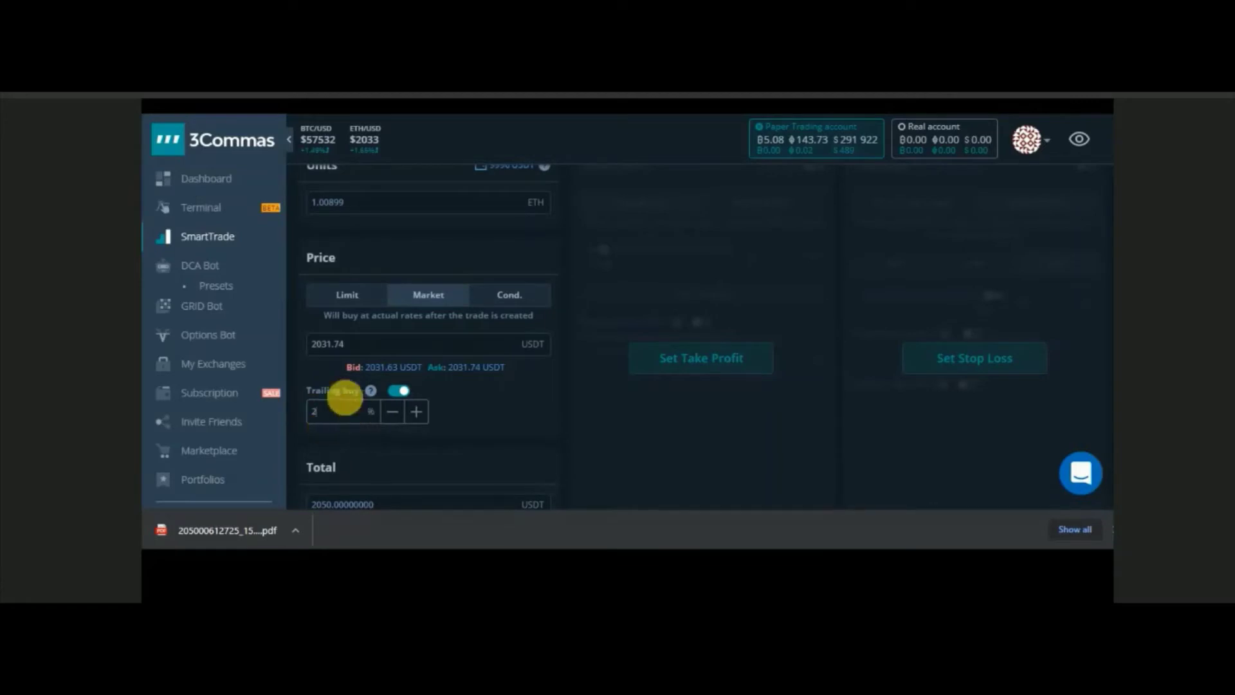
mouse_move(342, 392)
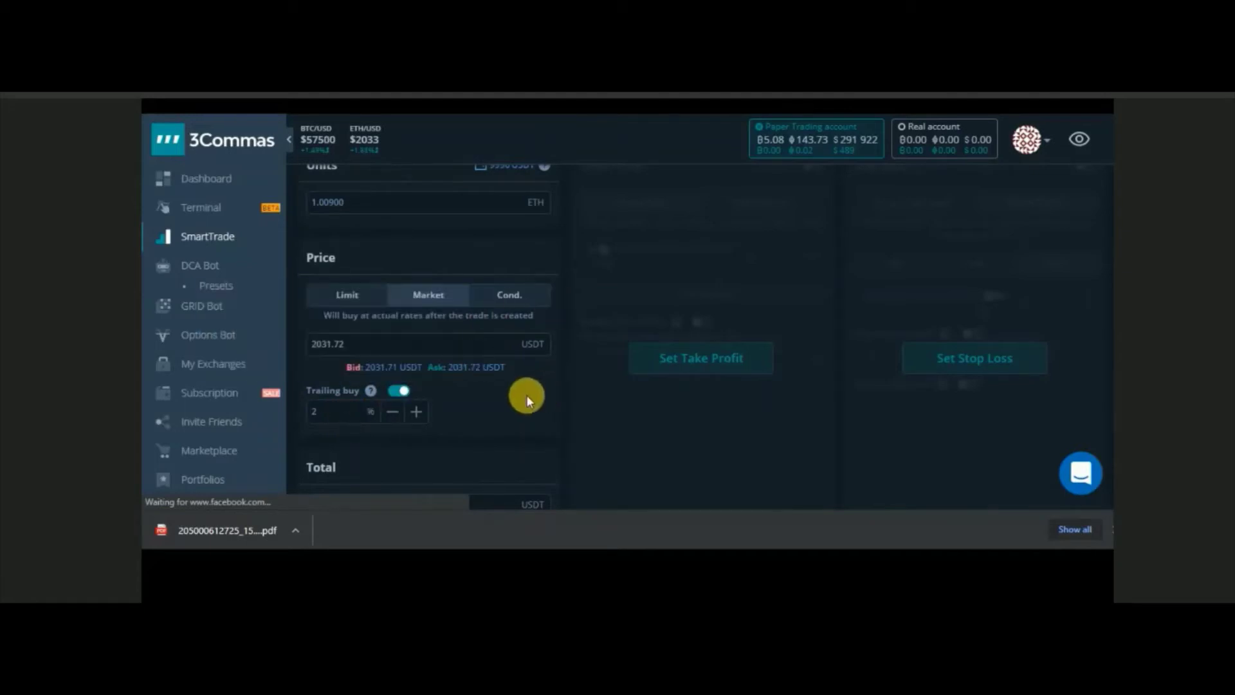
- Switch the buy order back to a Limit price and set it to 1900 USDT
click(375, 299)
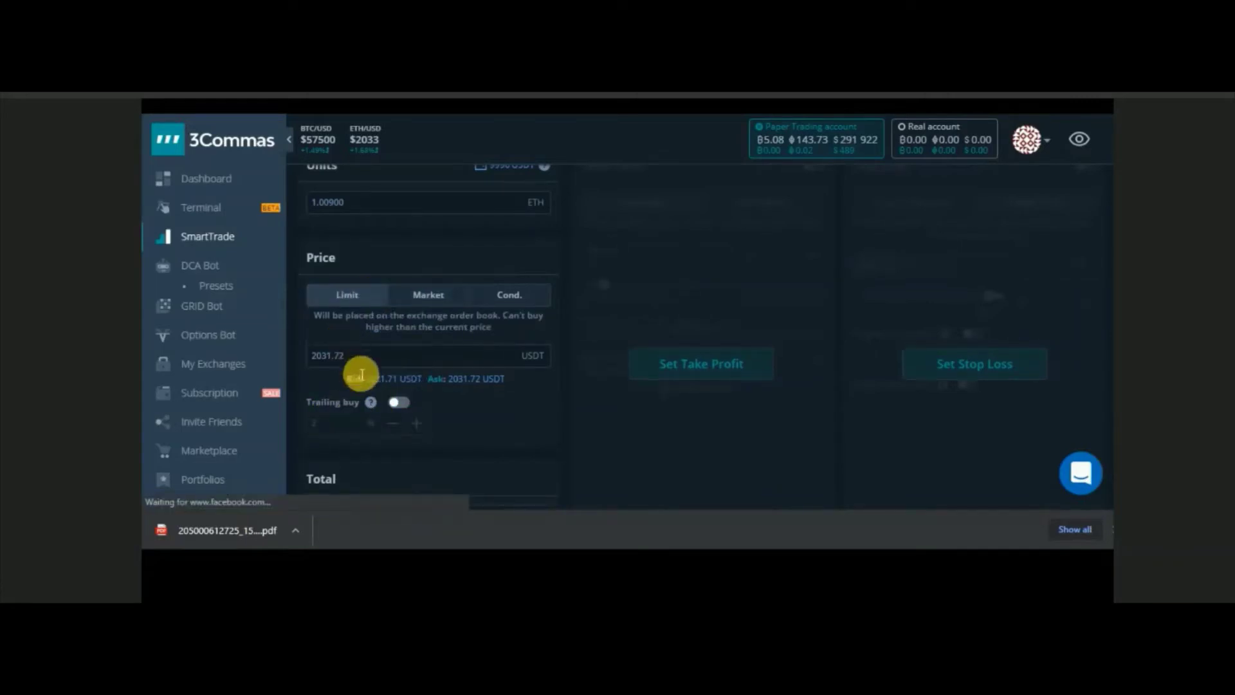
click(368, 364)
key(BackSpace)
key(BackSpace)
key(BackSpace)
key(BackSpace)
key(BackSpace)
key(BackSpace)
key(BackSpace)
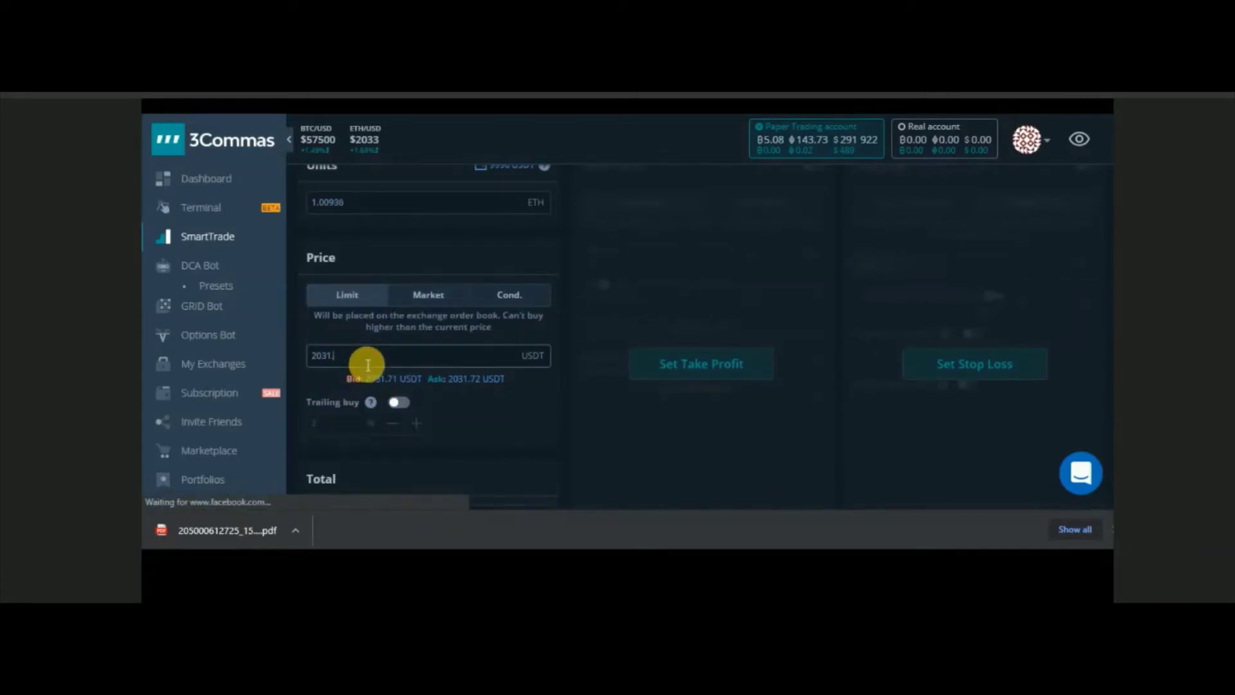
text(1900)
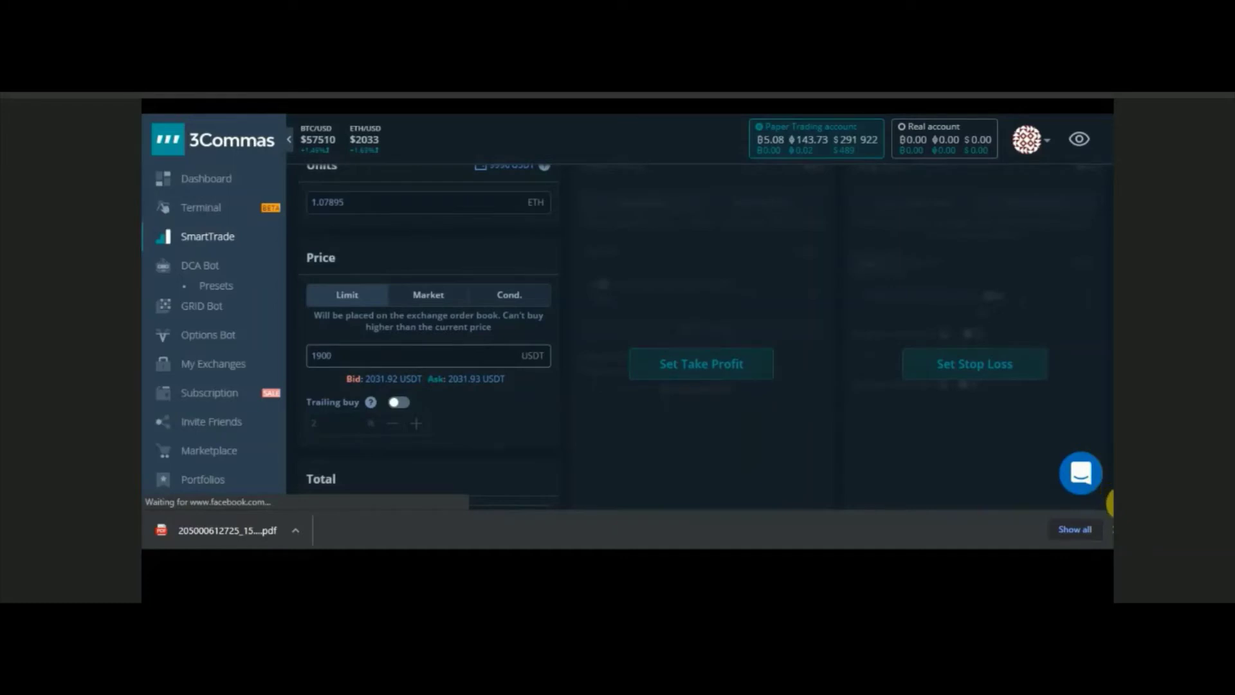
- Set the total of the buy order to 2000 USDT
scroll(1111, 503, down, 3)
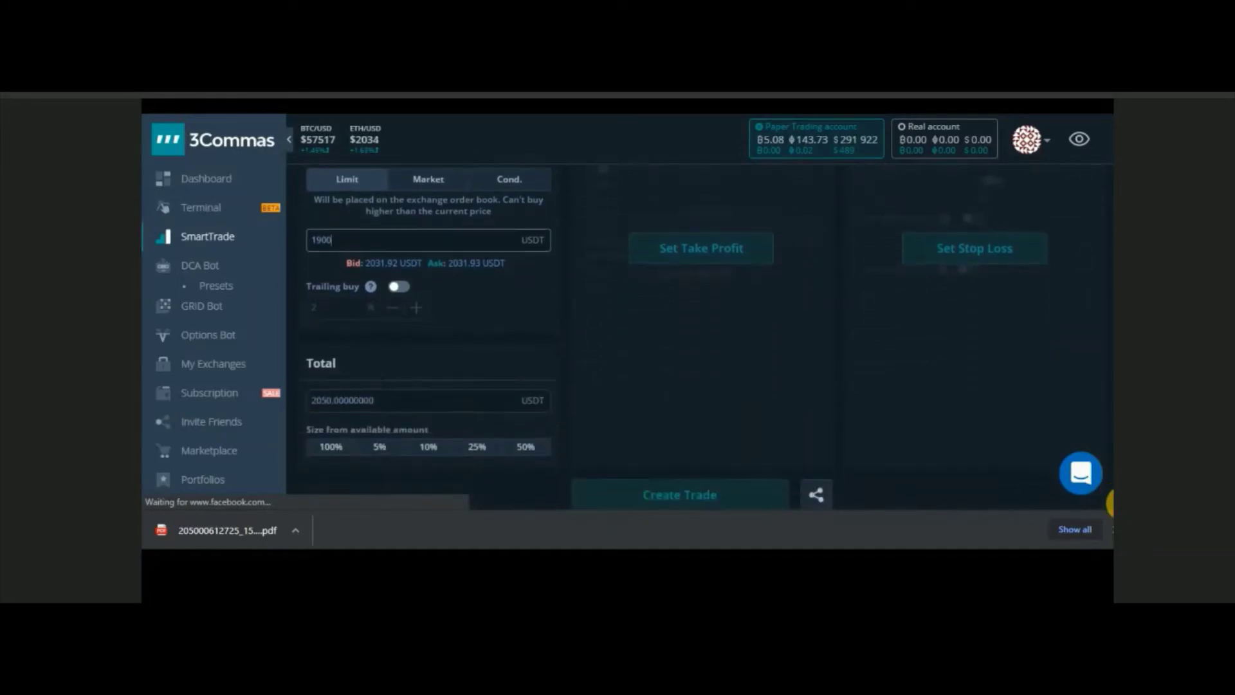
click(413, 402)
key(BackSpace)
key(BackSpace)
key(BackSpace)
key(BackSpace)
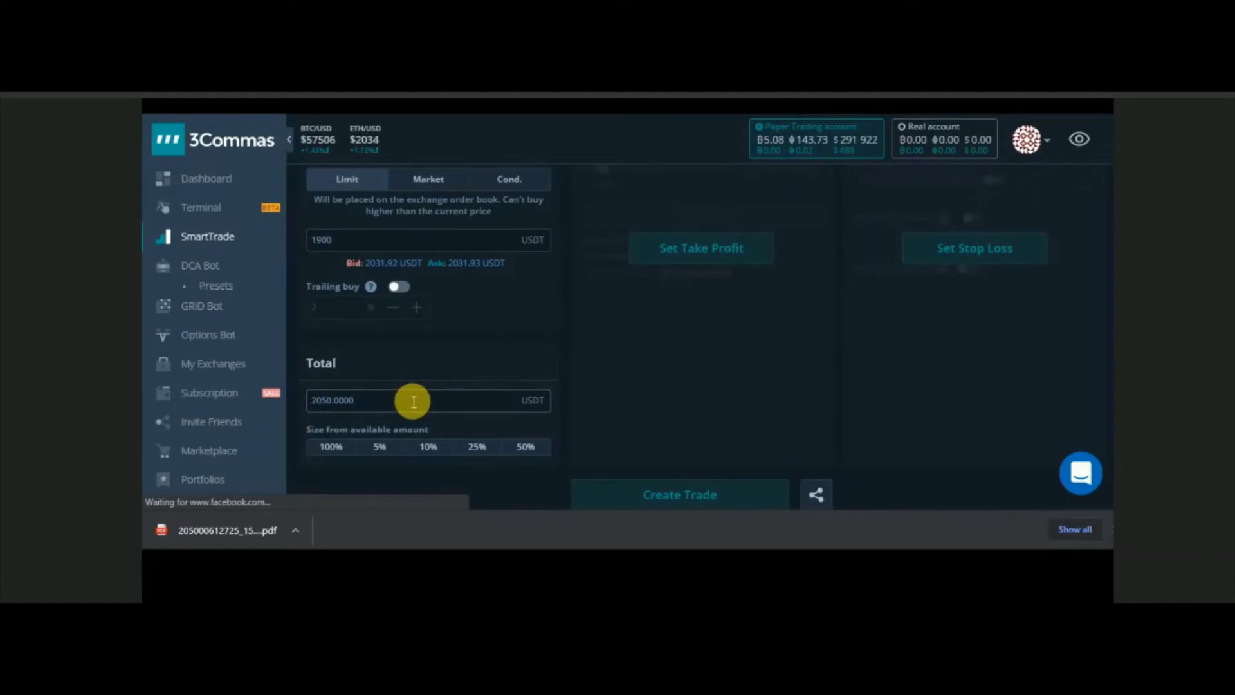
key(BackSpace)
key(BackSpace)
key(BackSpace)
key(BackSpace)
key(BackSpace)
key(BackSpace)
key(BackSpace)
key(BackSpace)
key(BackSpace)
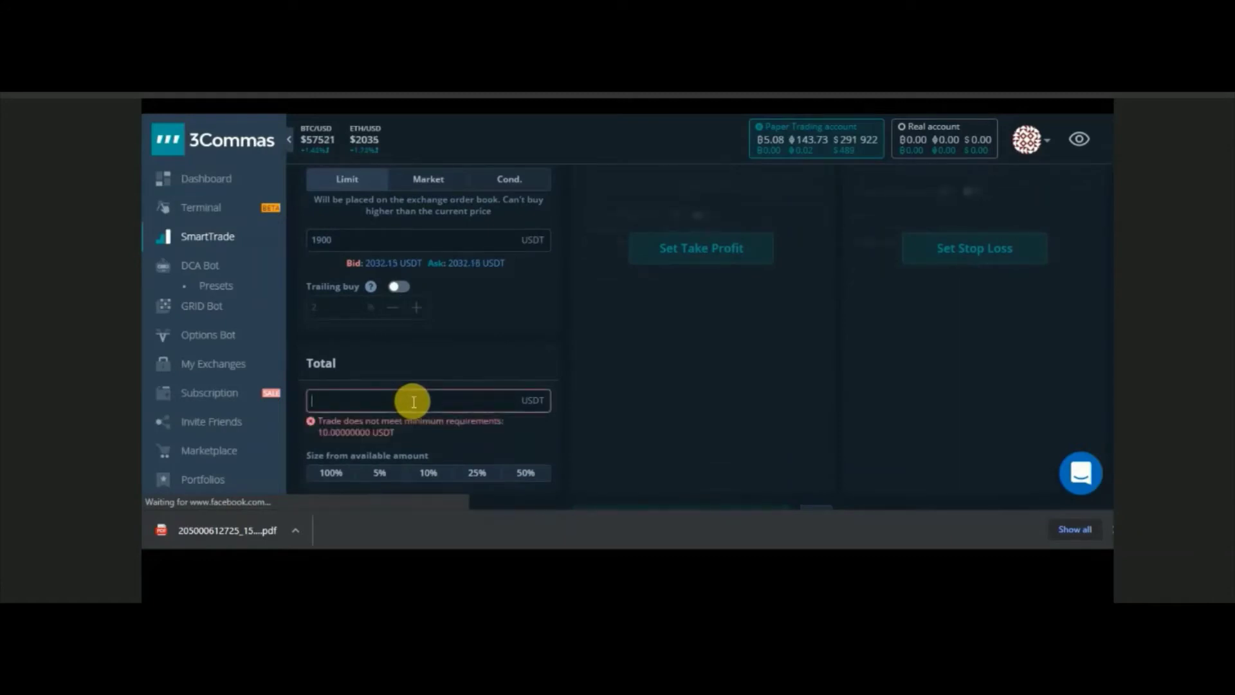
text(2000)
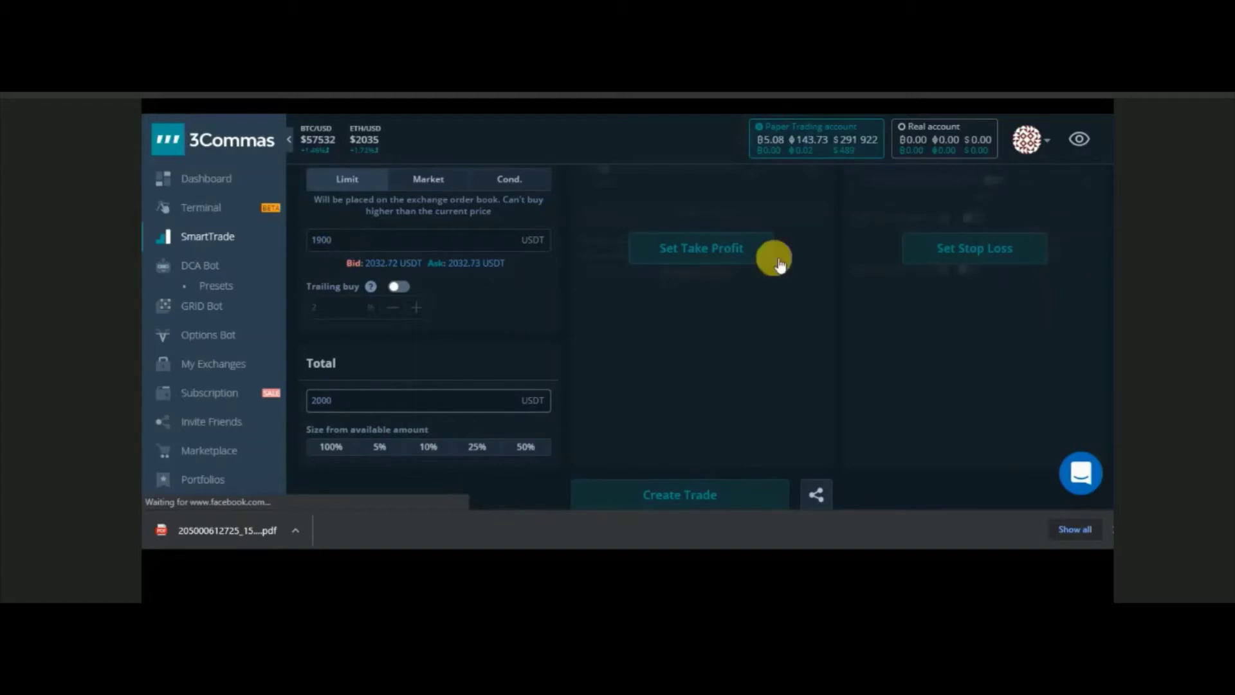
scroll(548, 427, up, 5)
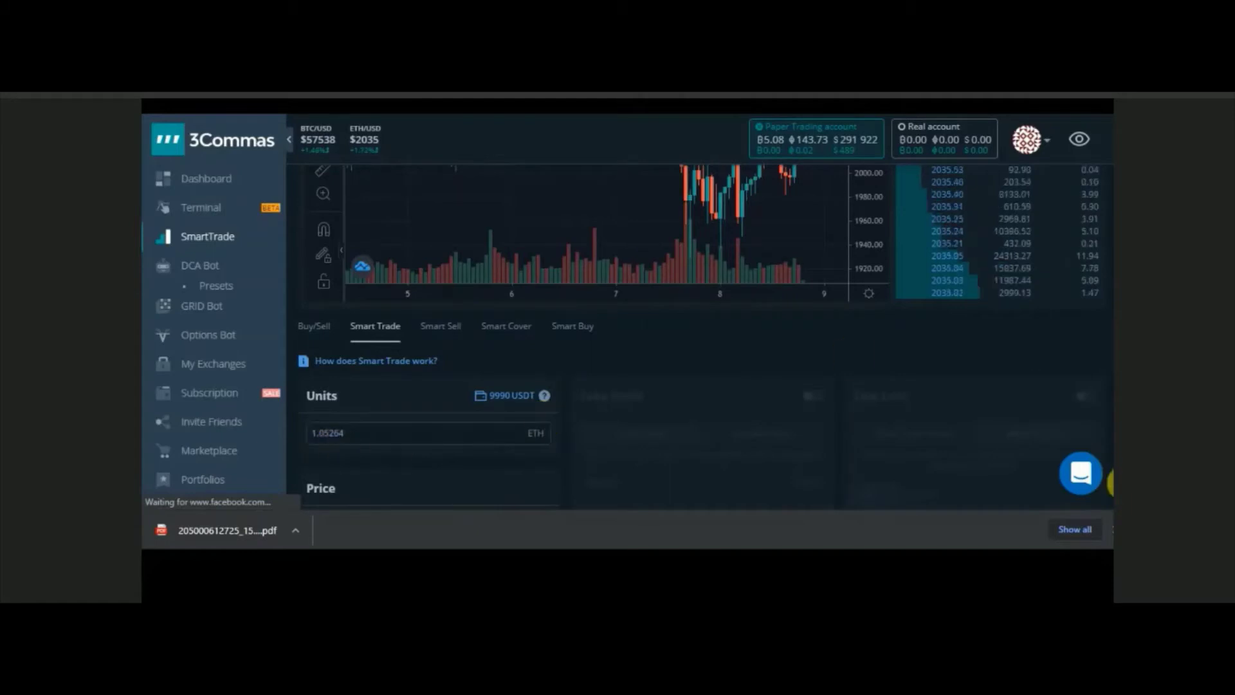
scroll(1109, 503, down, 3)
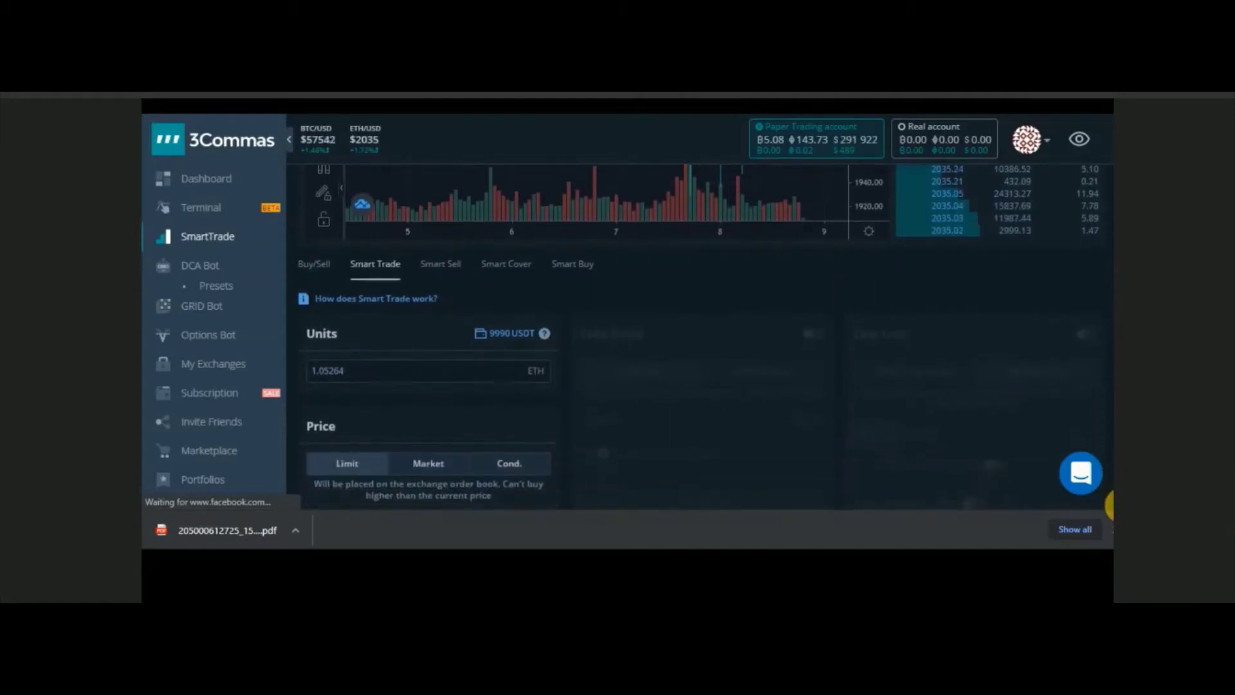
- Enable take profit on the Smart Trade and set its target to 10% above the buy price
scroll(1111, 505, down, 4)
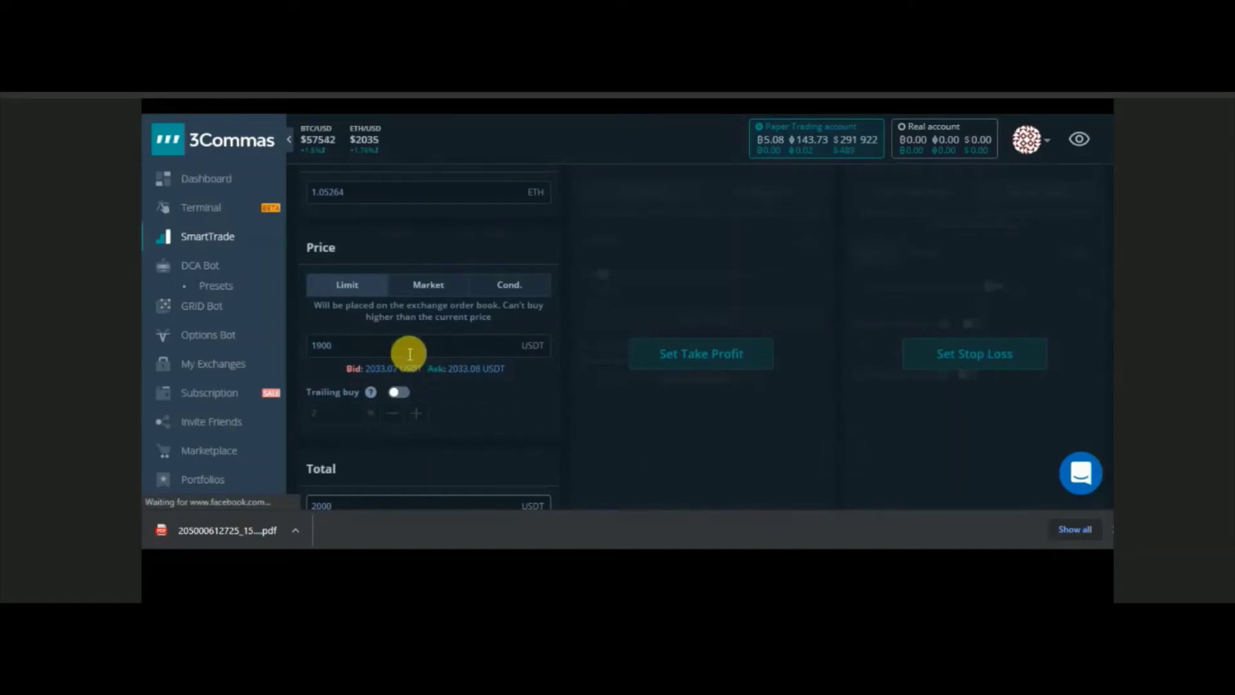
click(717, 351)
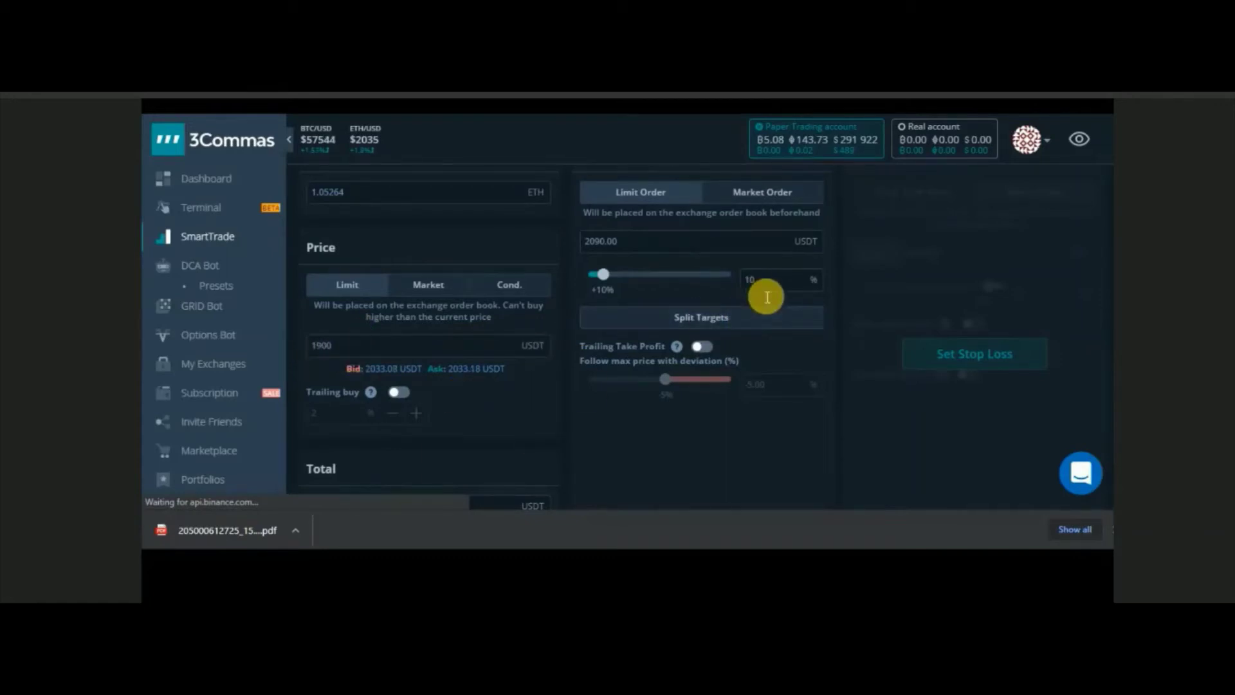
click(767, 297)
key(BackSpace)
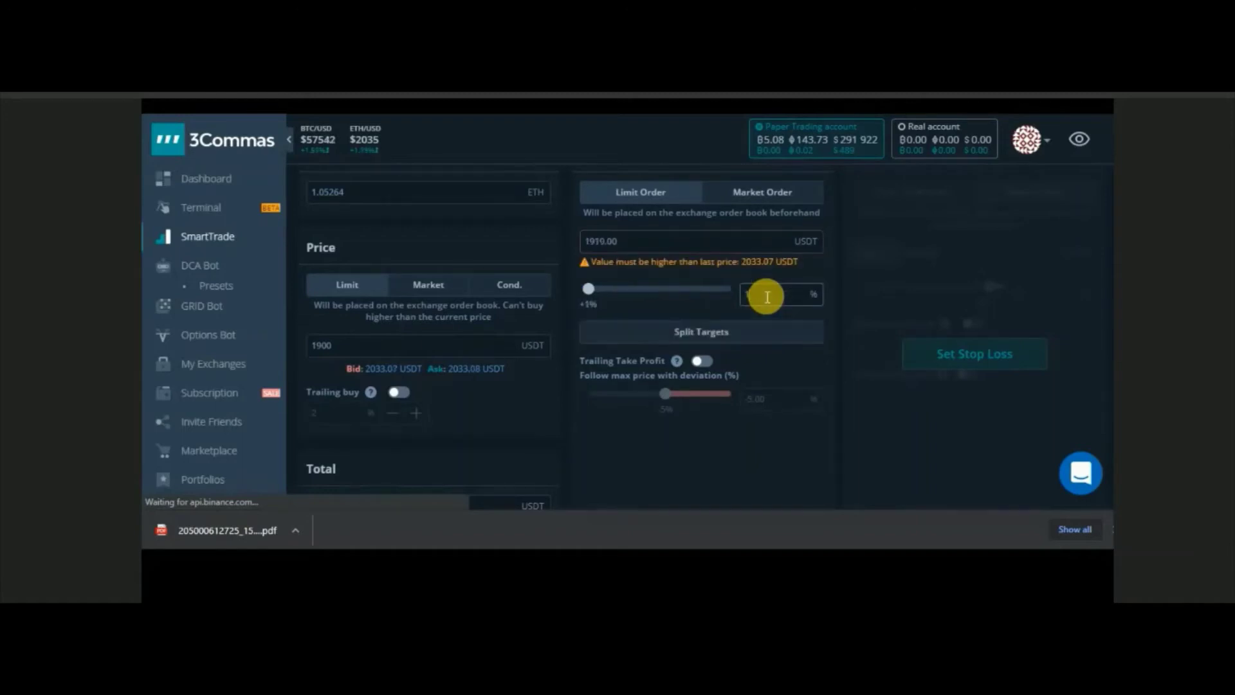
key(BackSpace)
text(2)
key(BackSpace)
text(5)
key(BackSpace)
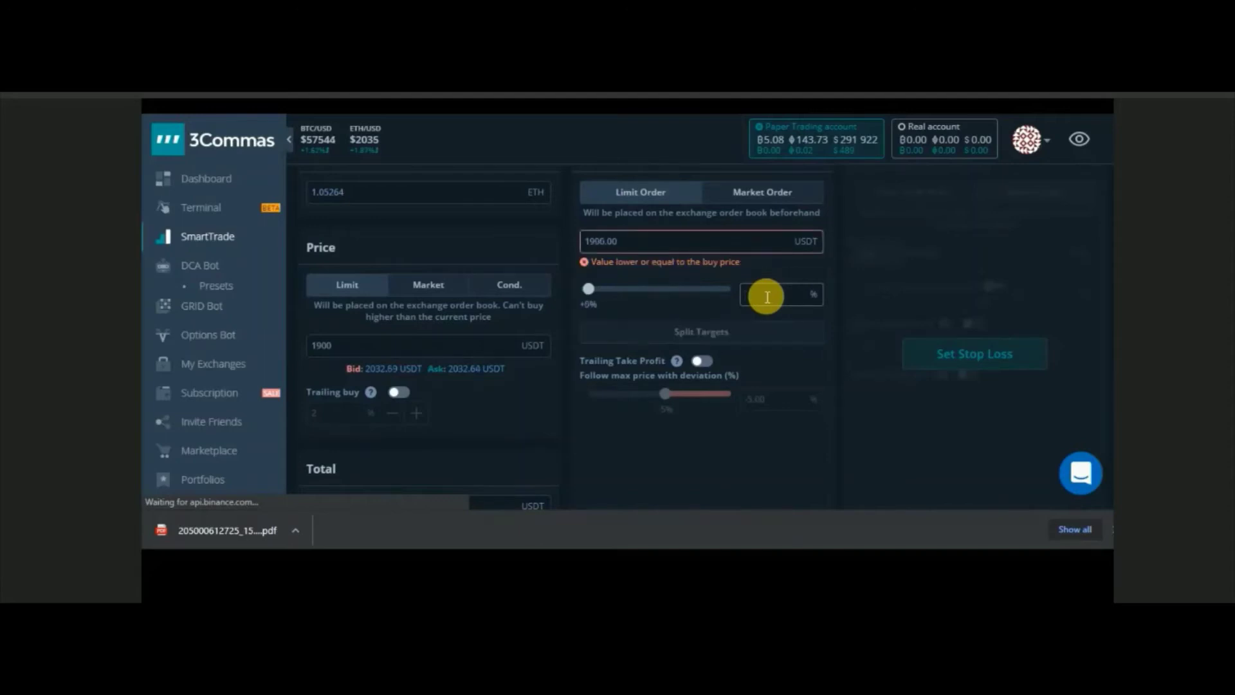
text(10)
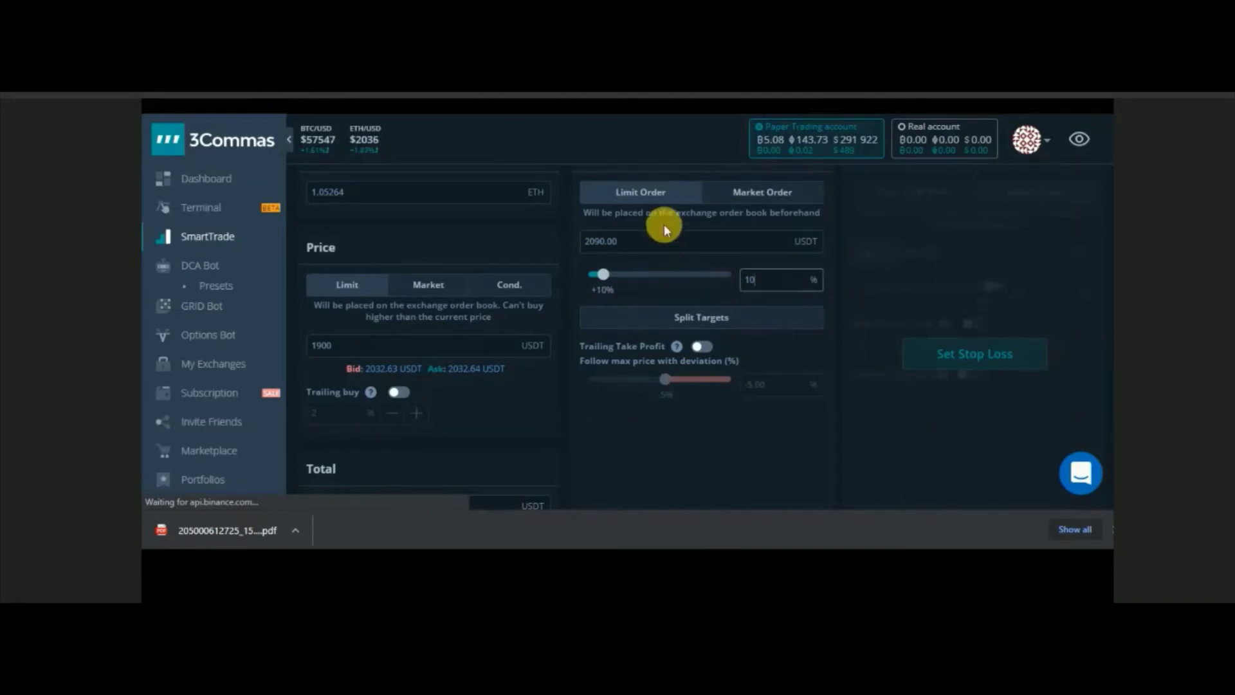
- Switch the take profit to a Market Order and enable Trailing Take Profit
click(774, 191)
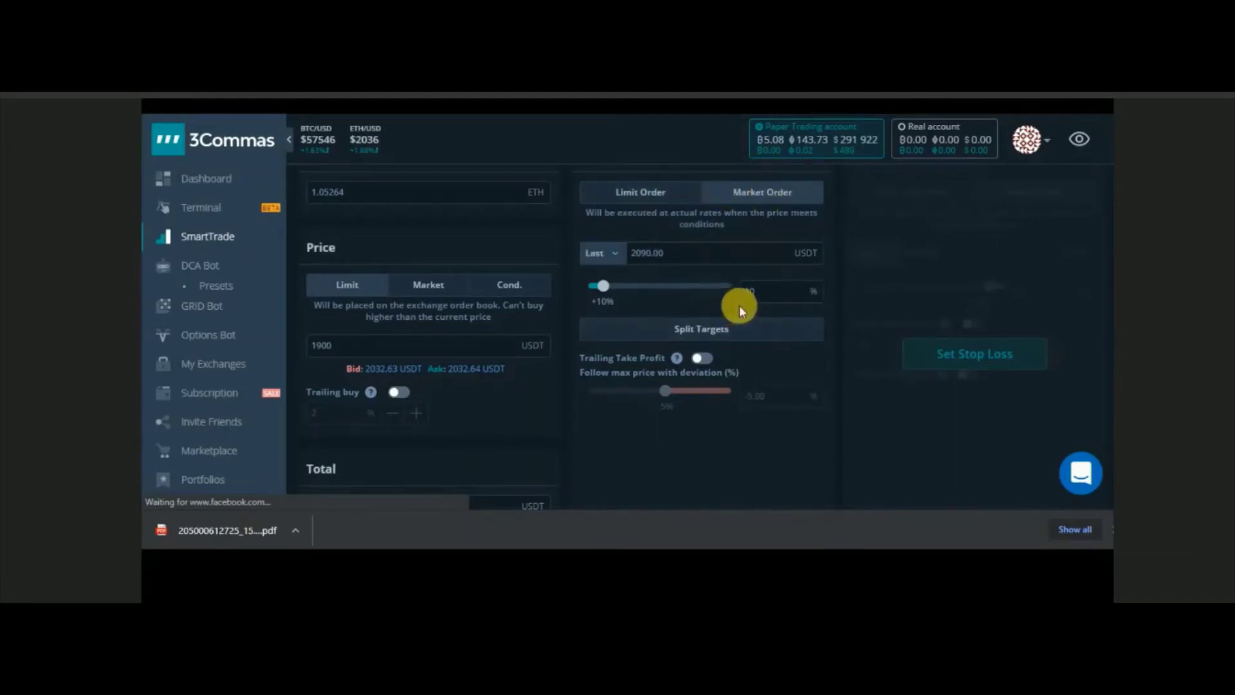
mouse_move(603, 368)
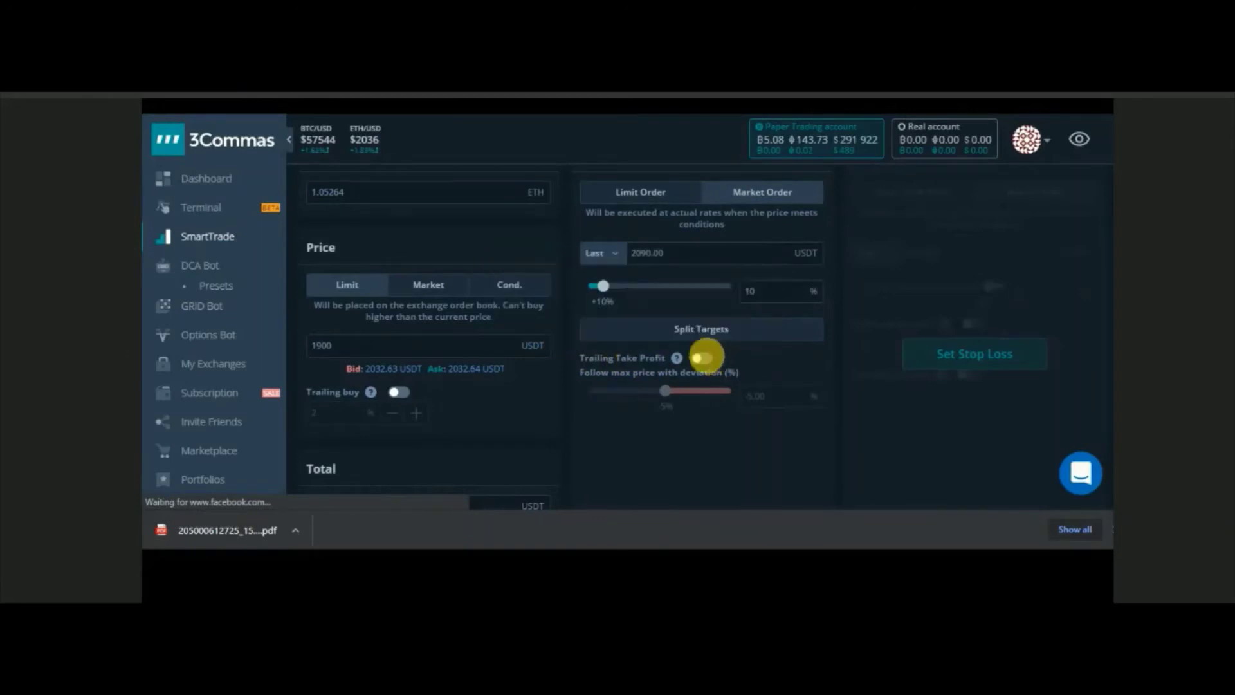
click(709, 360)
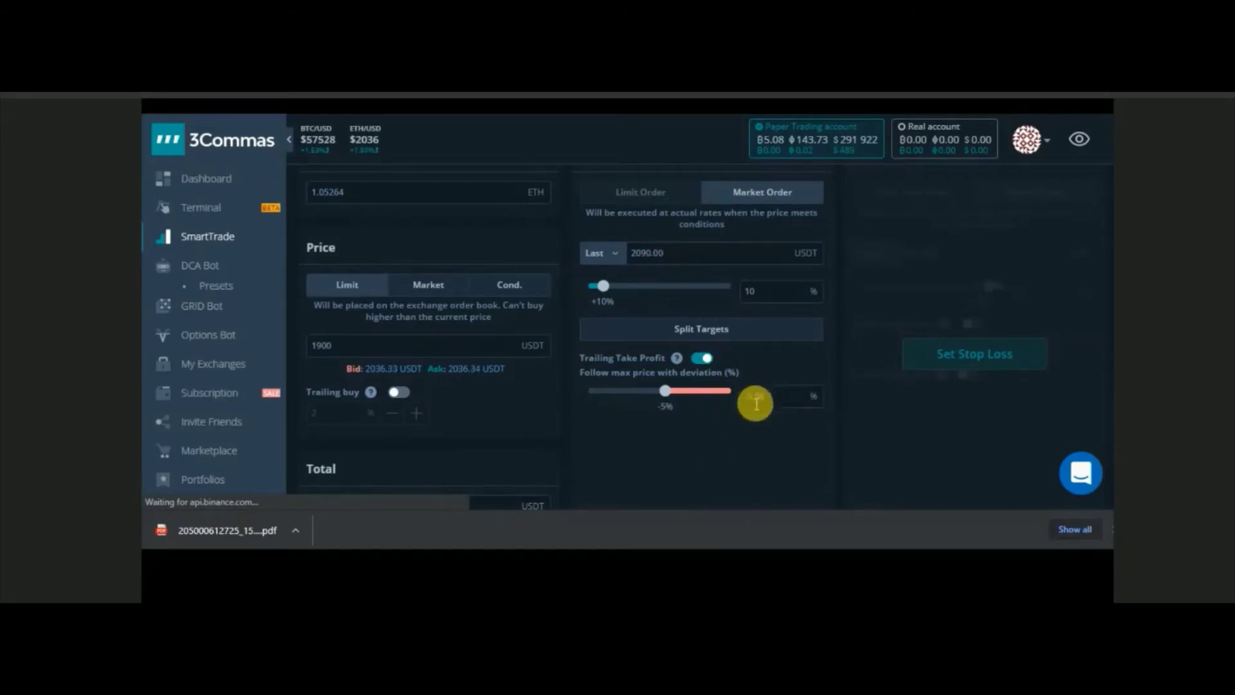
- Set the Trailing Take Profit's maximum price deviation to -2%
mouse_move(623, 368)
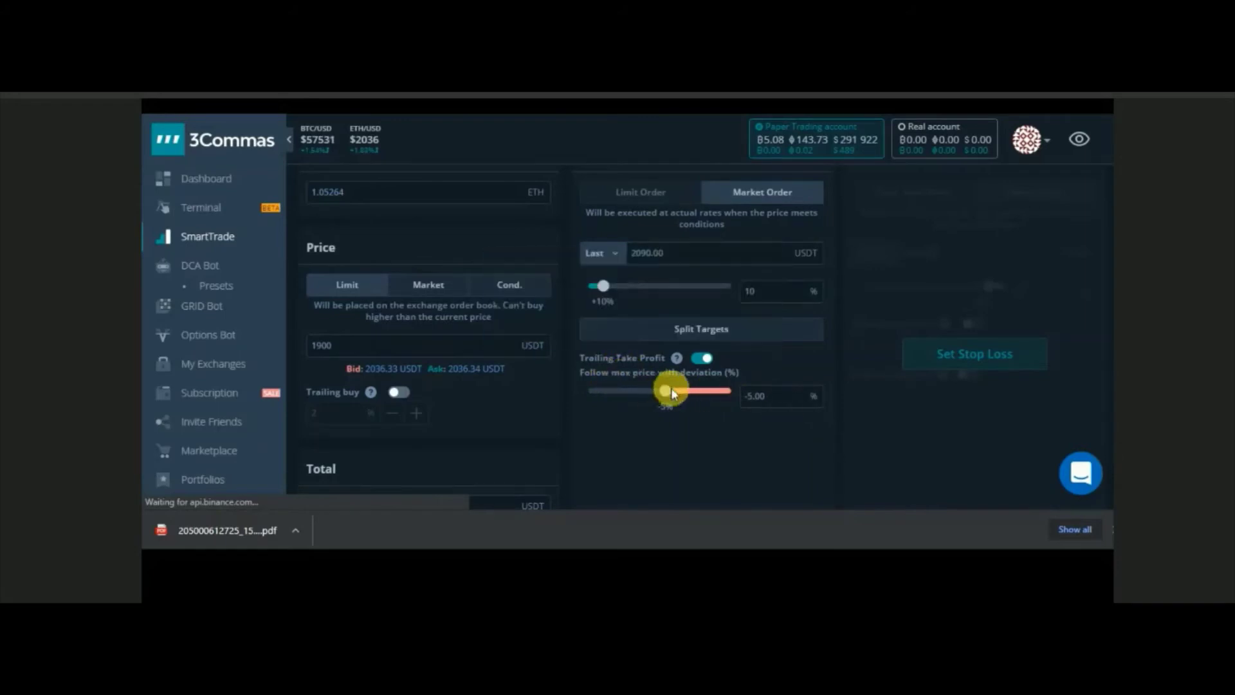
click(784, 410)
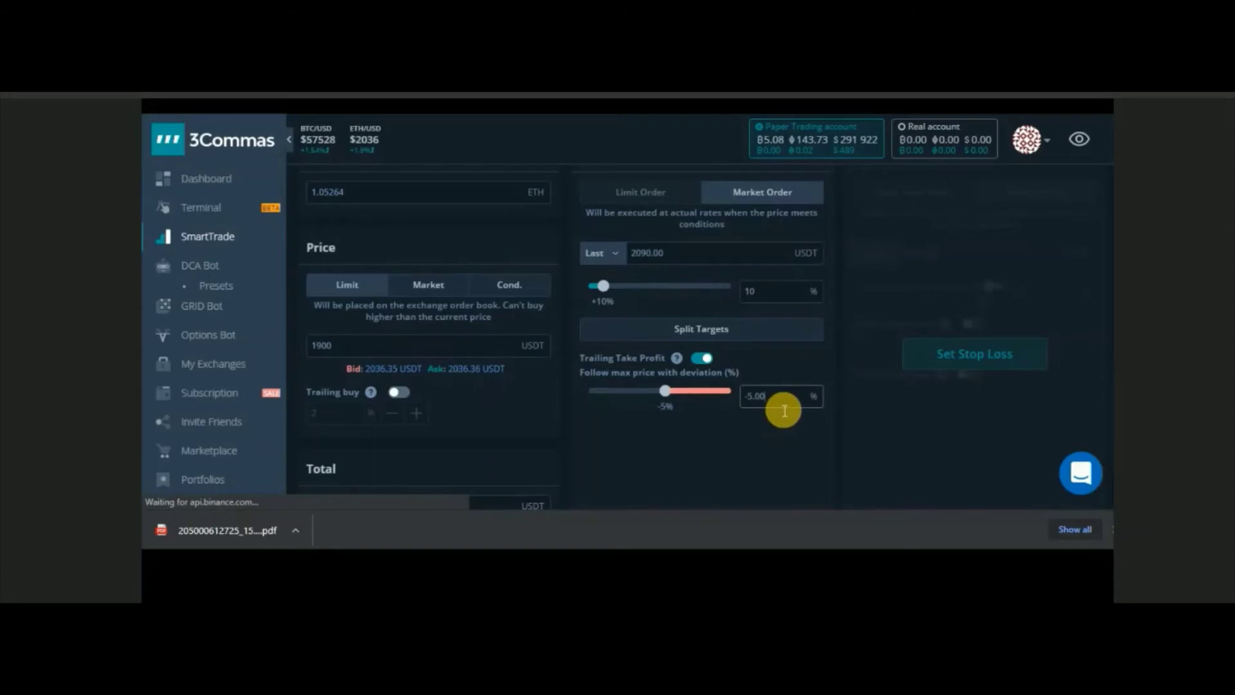
key(BackSpace)
key(BackSpace)
key(BackSpace)
key(BackSpace)
key(BackSpace)
text(1)
key(BackSpace)
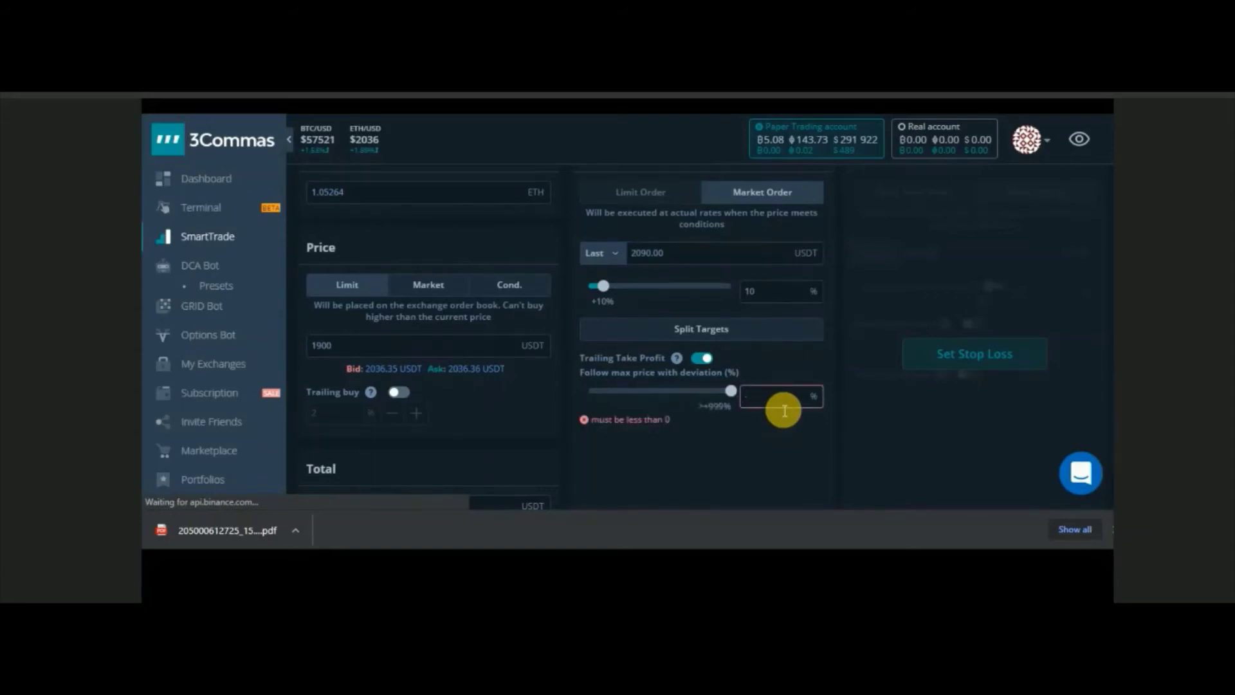
text(2)
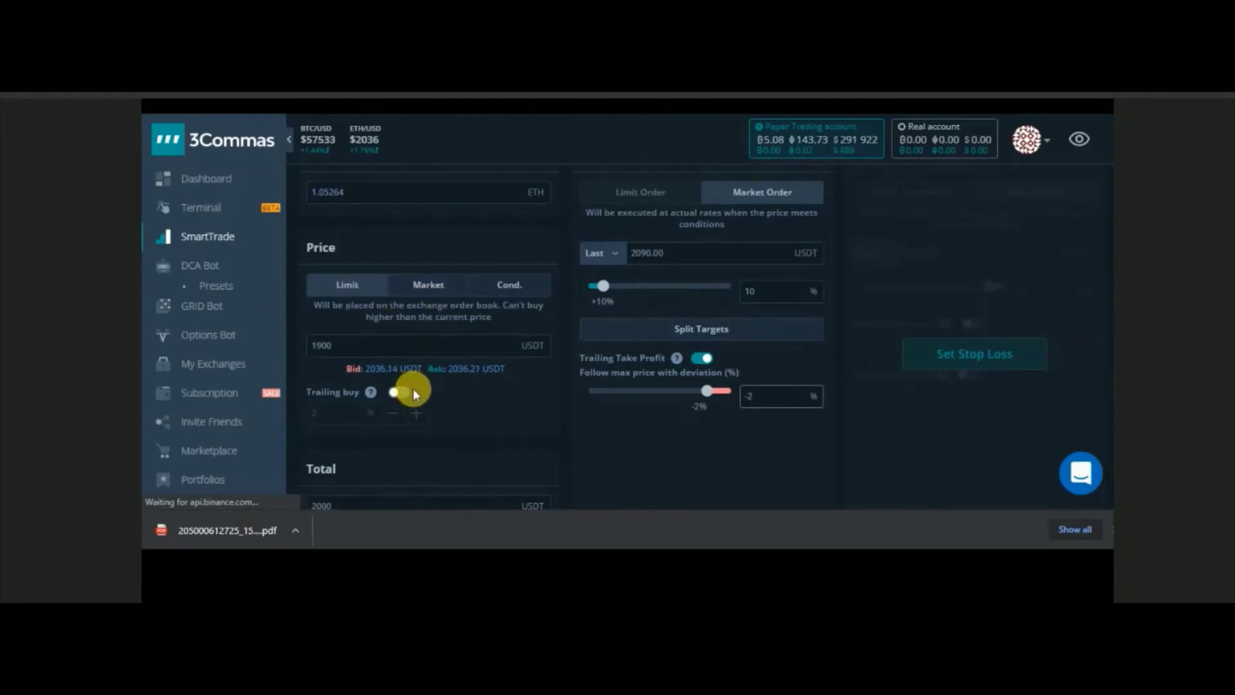
- Split the take profit into several targets and add the first one at 2090 USDT with 30% volume
click(704, 329)
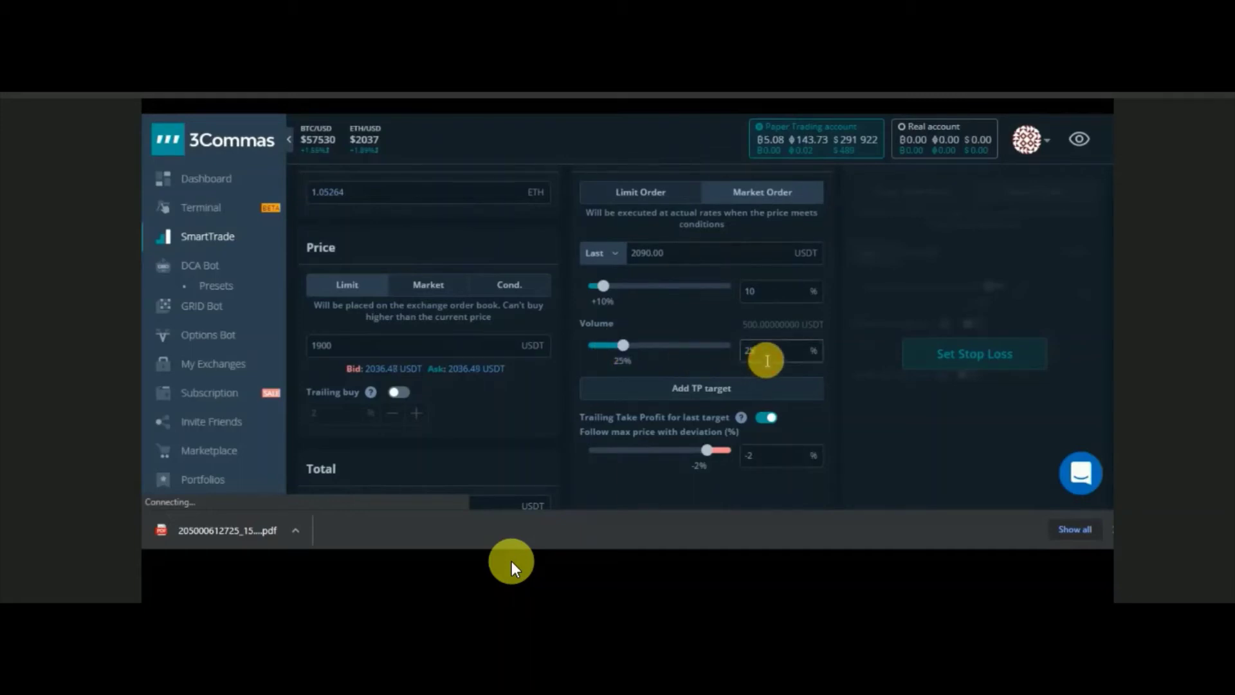
key(BackSpace)
key(BackSpace)
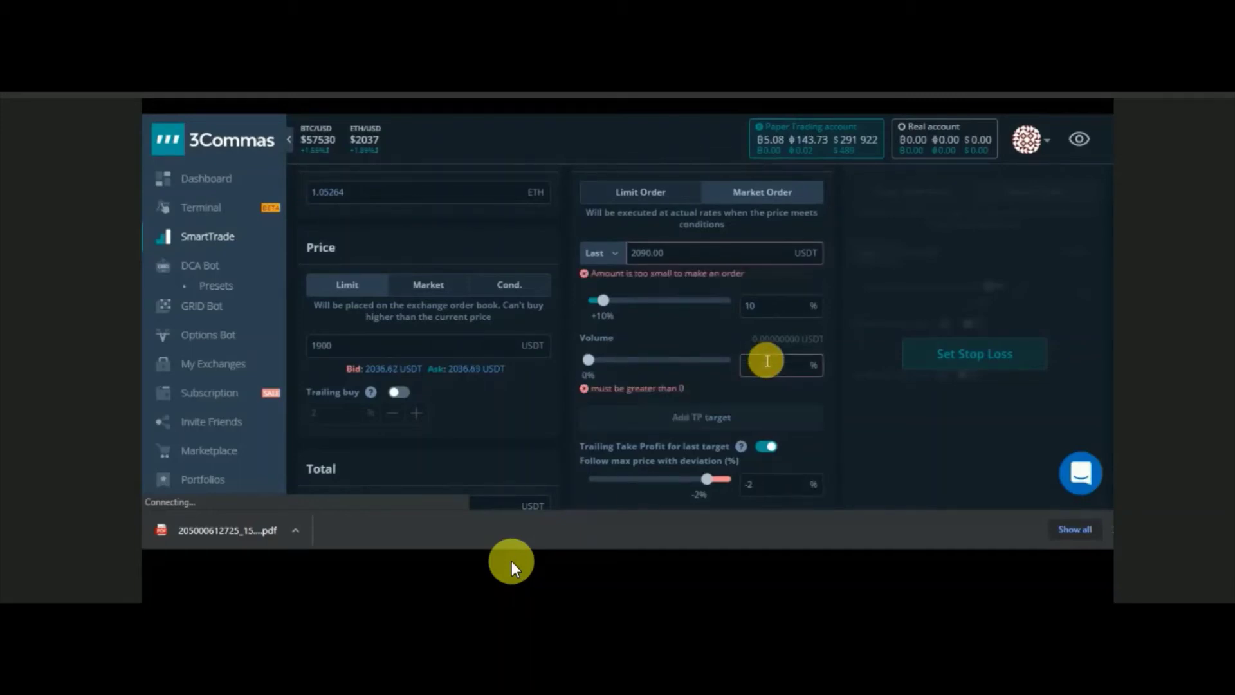
text(30)
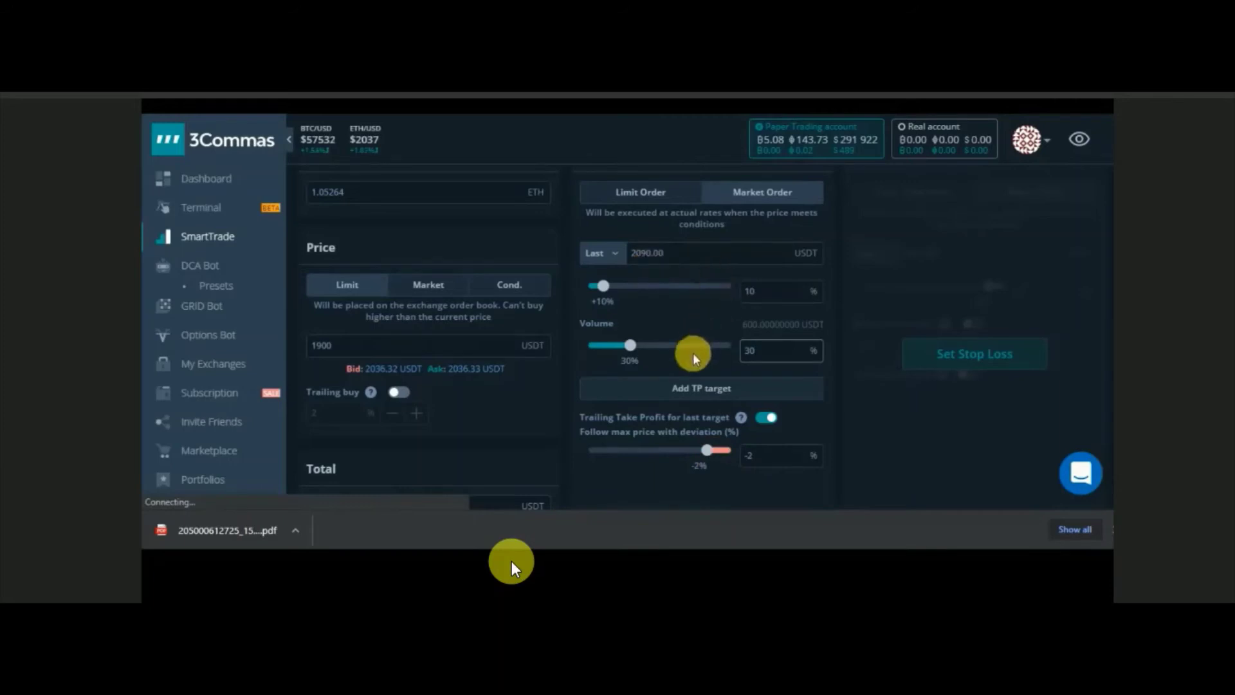
click(692, 394)
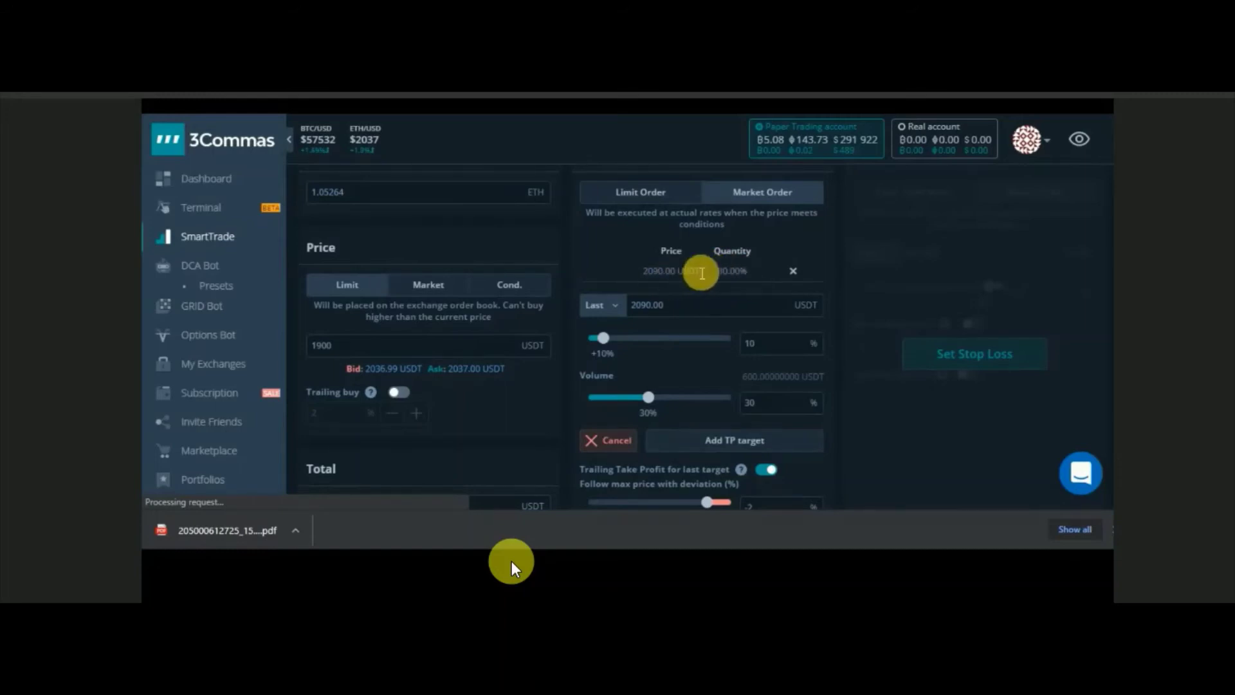
- Add a second take profit target at 2150 USDT with 30% volume
click(687, 311)
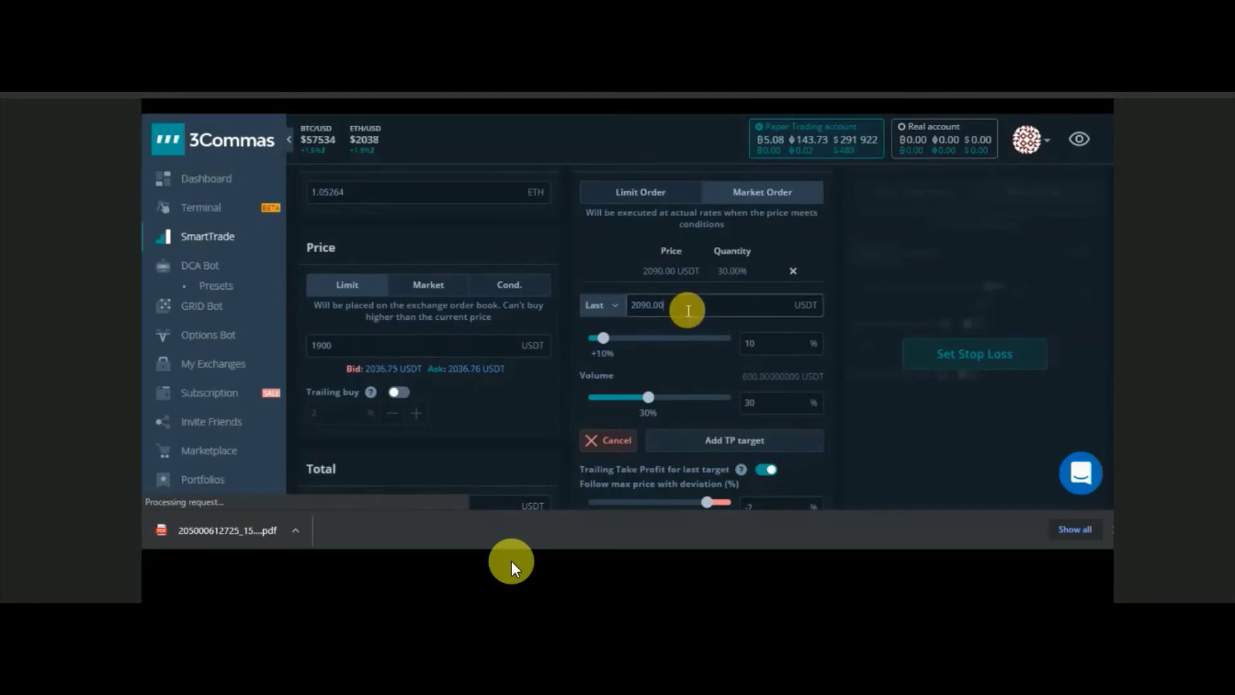
key(BackSpace)
key(BackSpace)
key(BackSpace)
key(BackSpace)
key(BackSpace)
key(BackSpace)
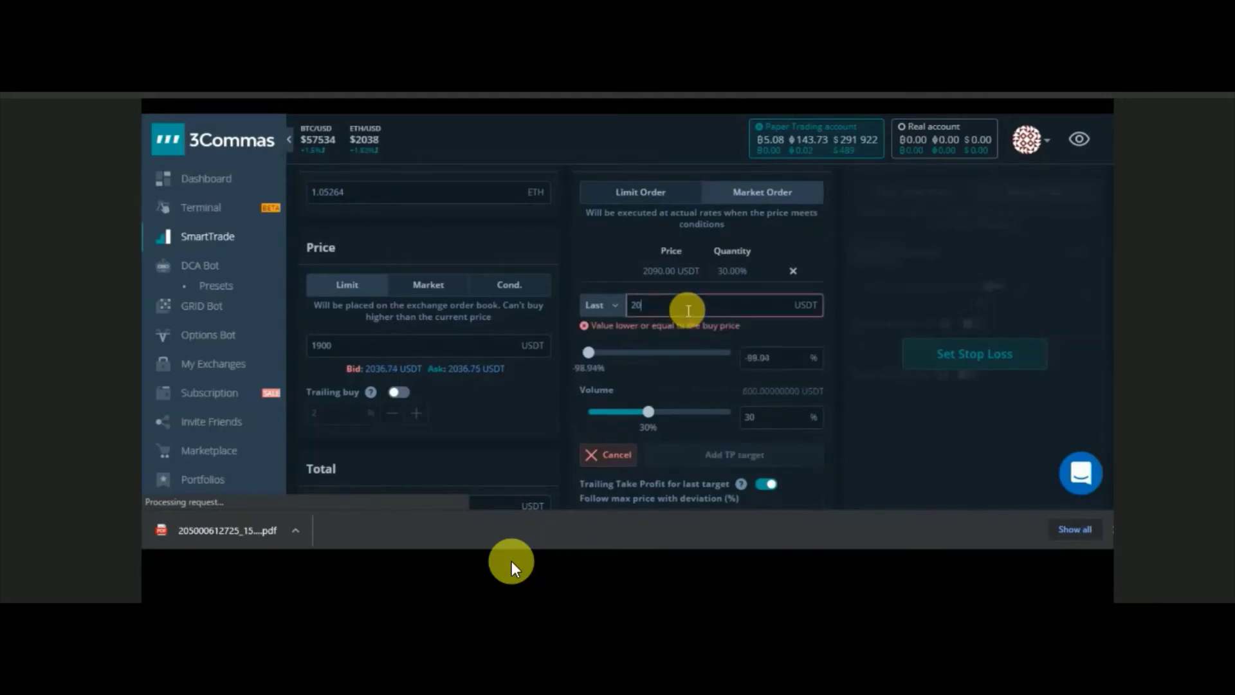
text(150)
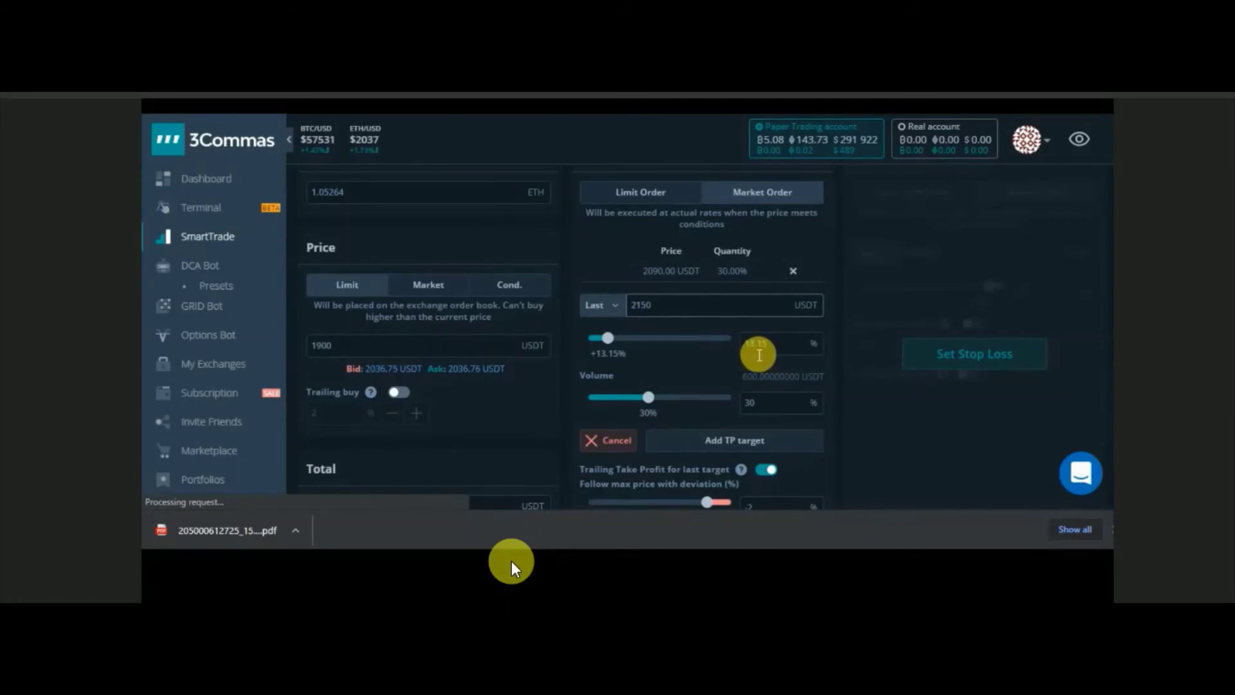
click(767, 404)
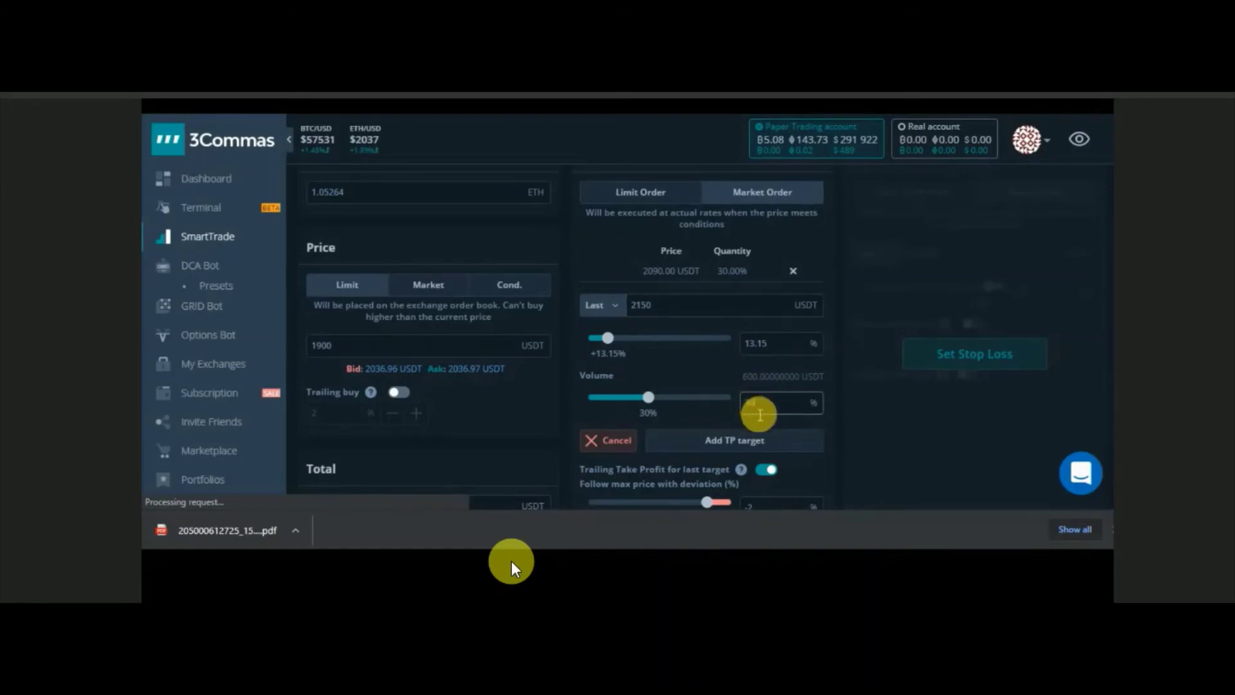
click(741, 441)
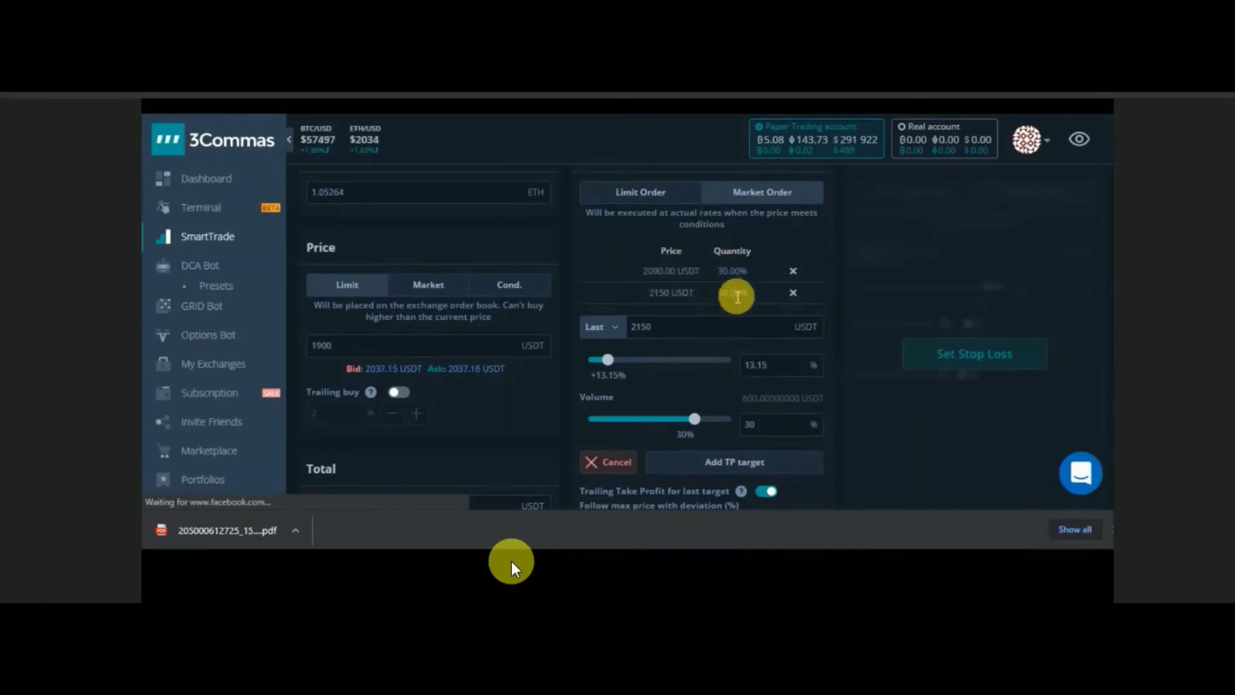
- Add a third take profit target at 2180 USDT with 40% volume
click(696, 328)
key(BackSpace)
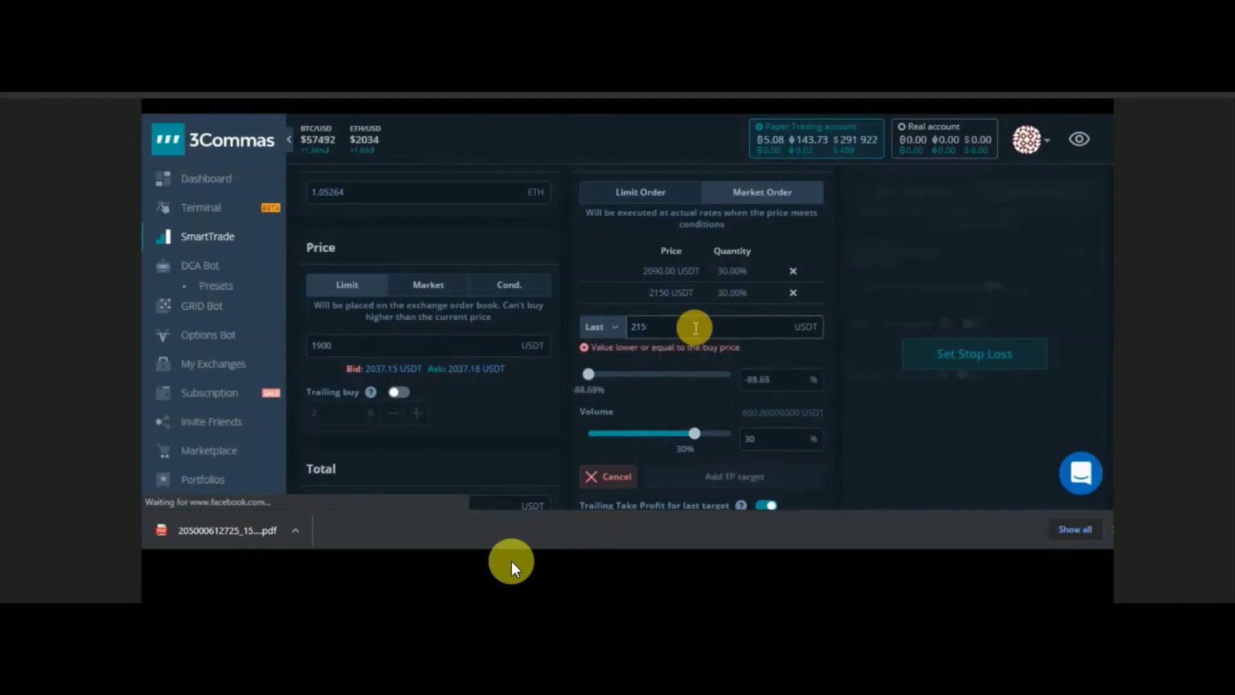
key(BackSpace)
text(80)
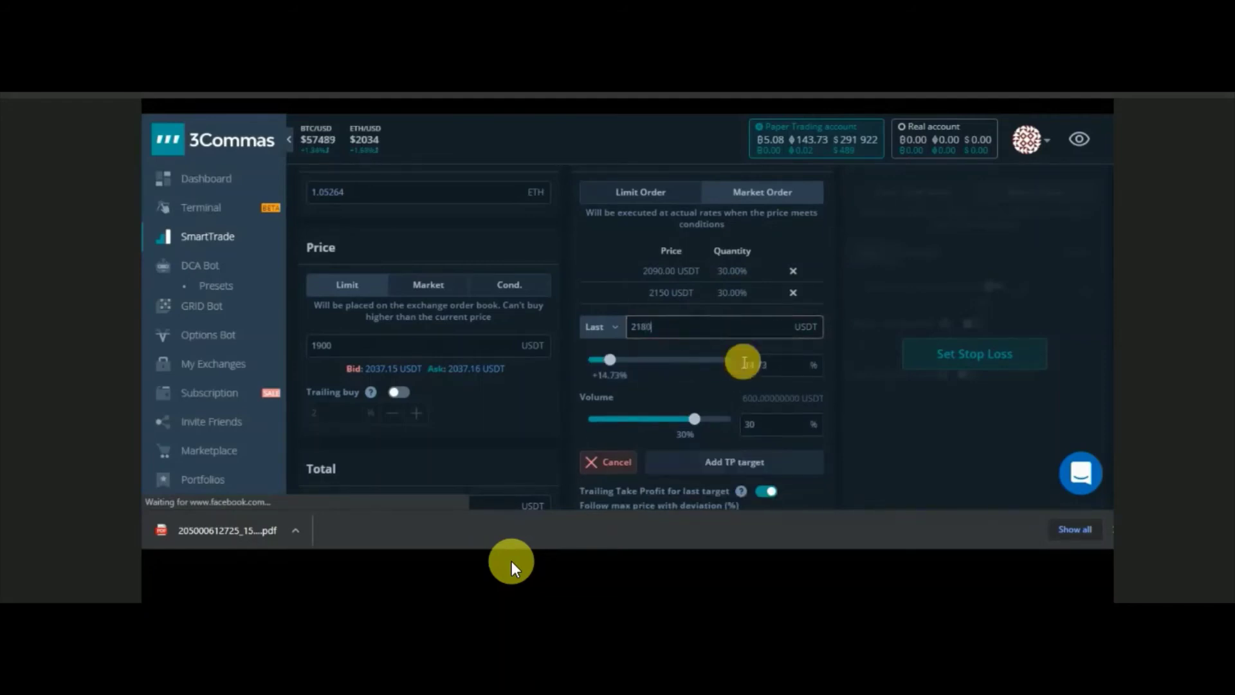
click(771, 432)
key(BackSpace)
key(BackSpace)
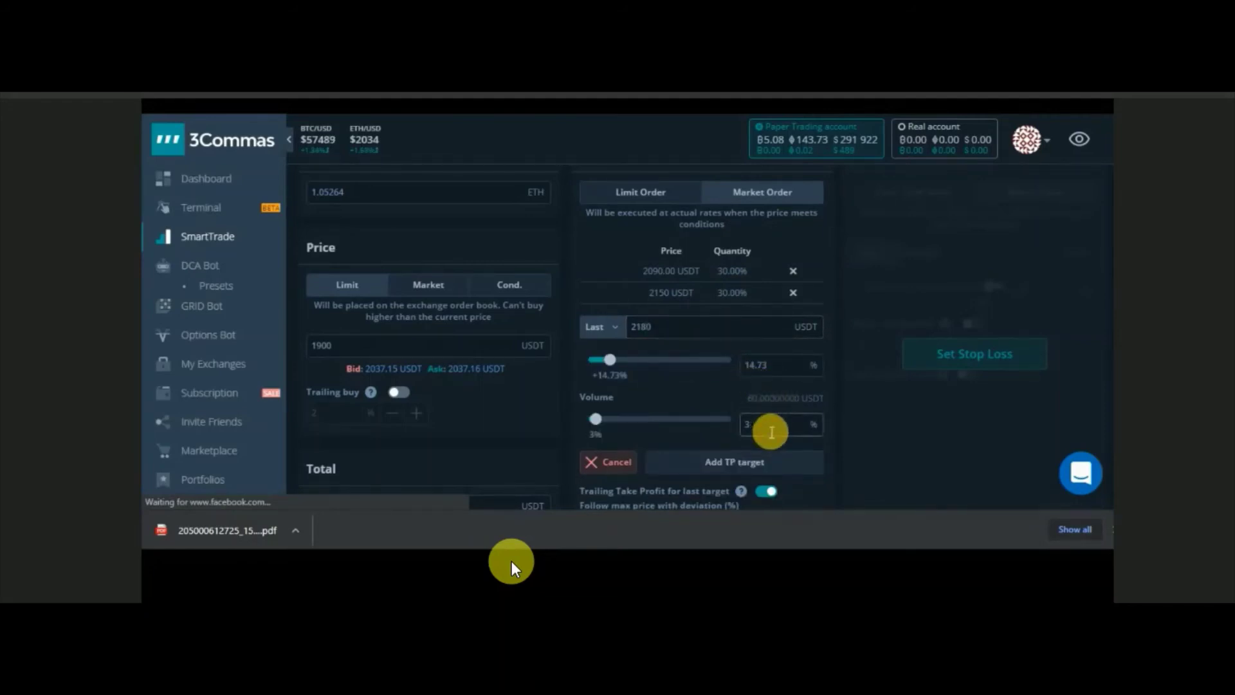
text(40)
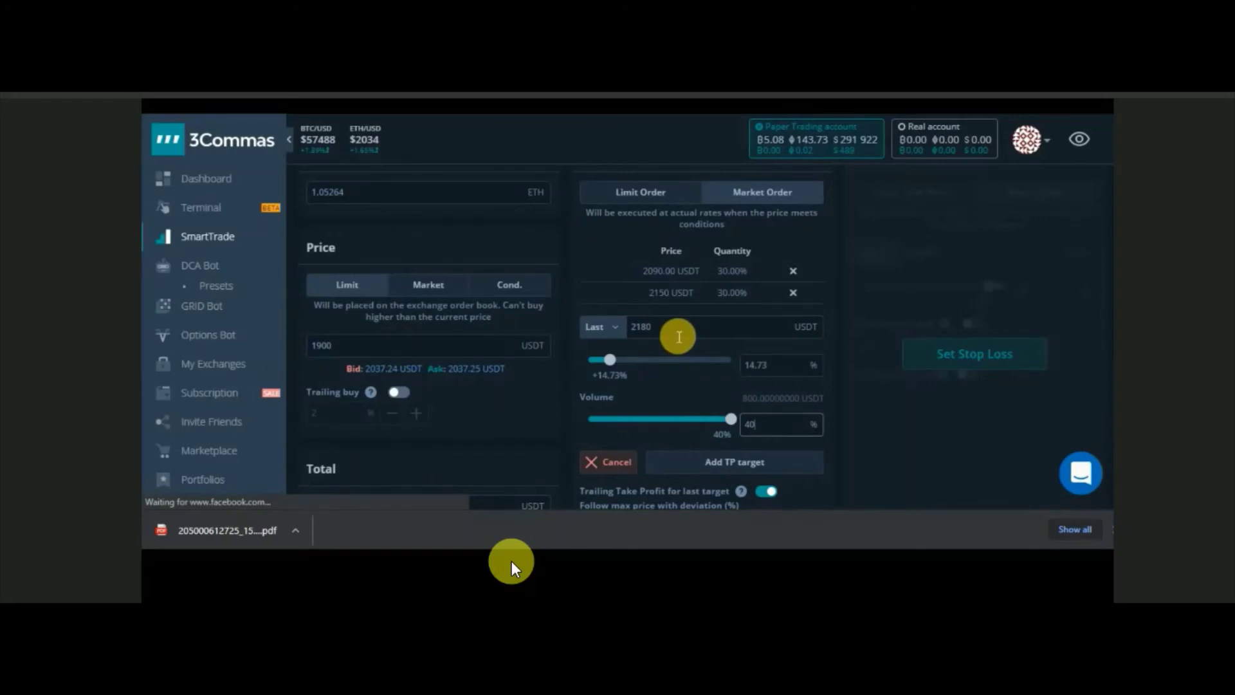
click(764, 431)
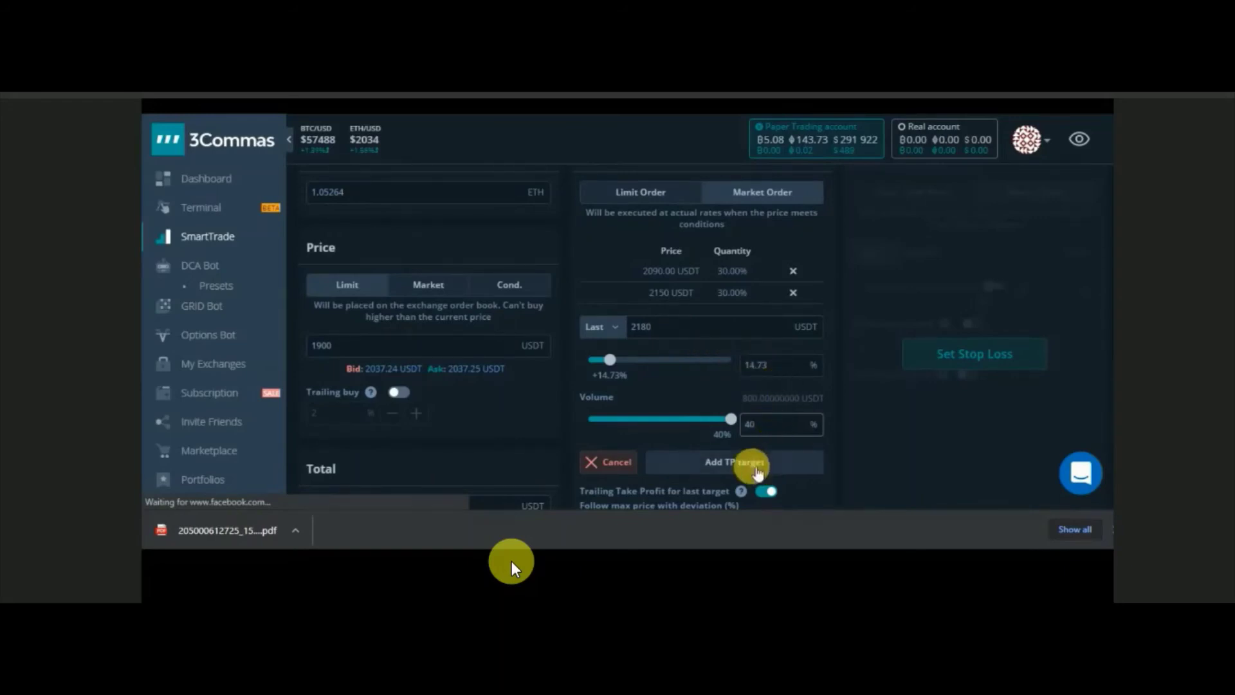
click(737, 468)
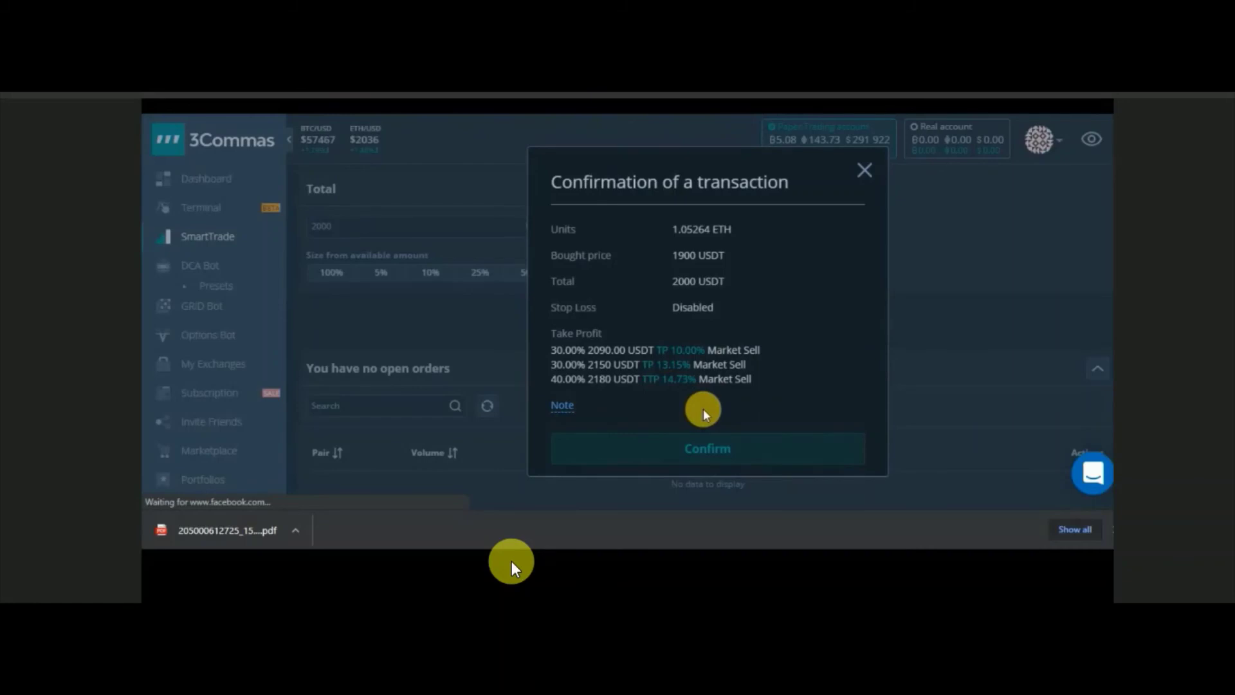
- Confirm the creation of the Smart Trade and bring up its entry in the open orders list
click(721, 446)
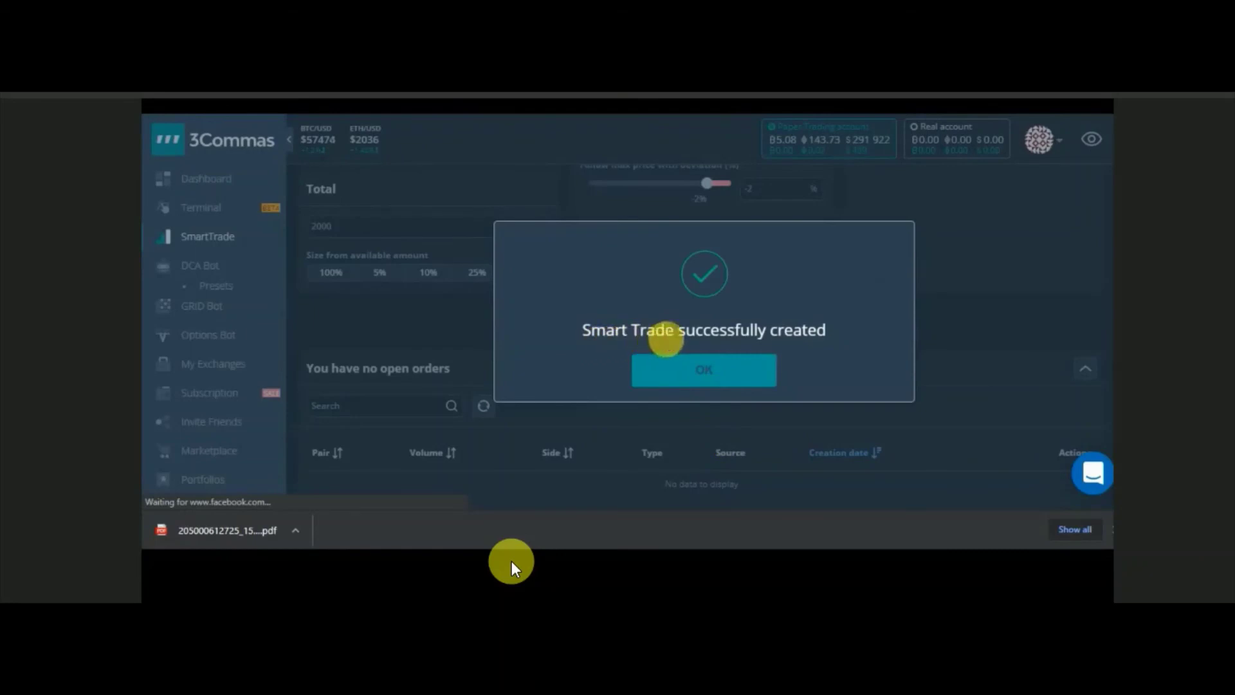
click(733, 372)
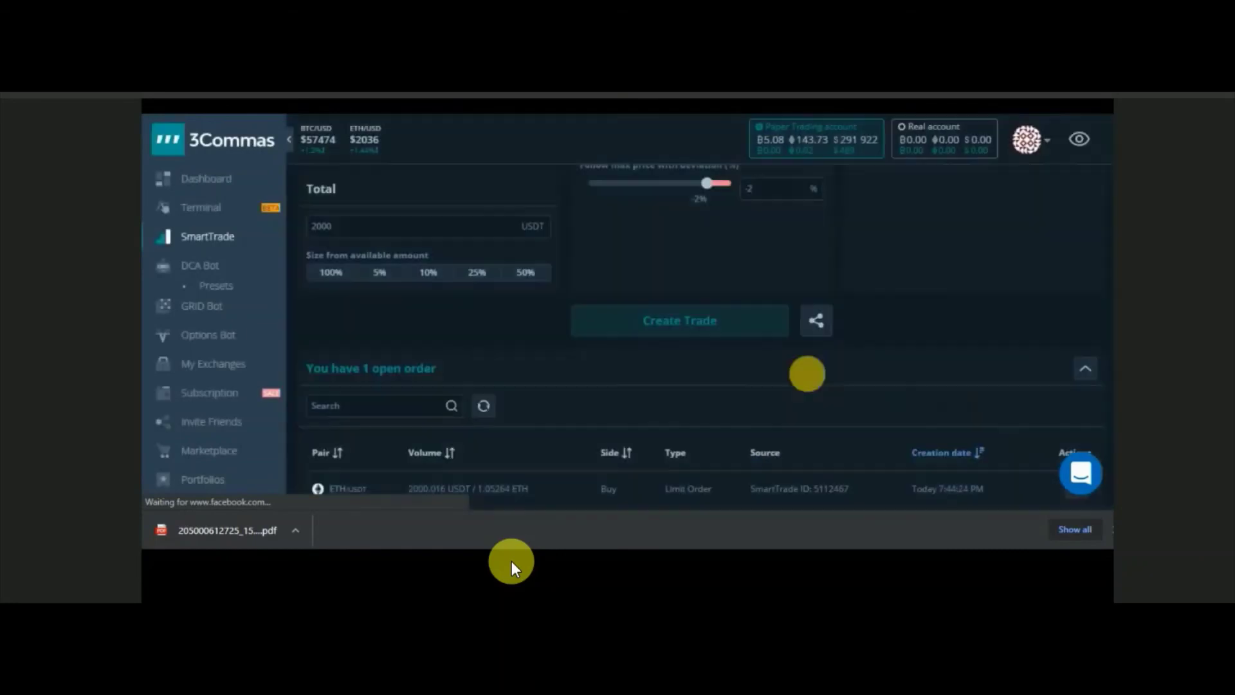
scroll(496, 448, down, 2)
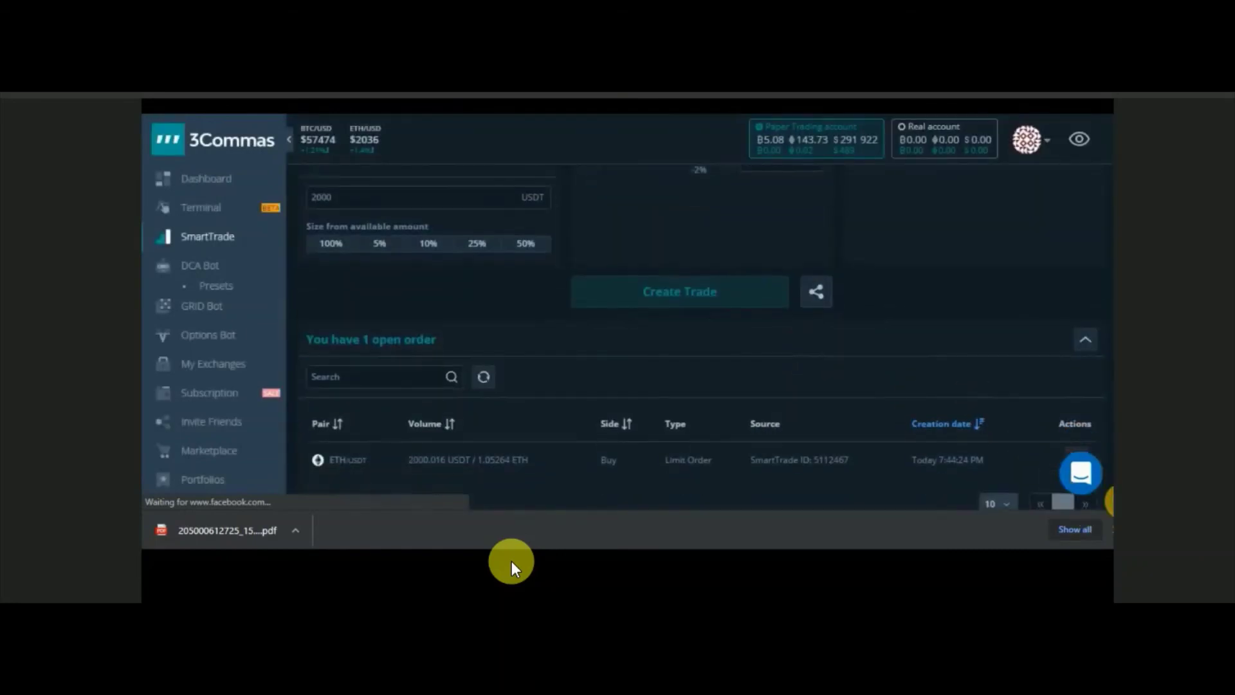